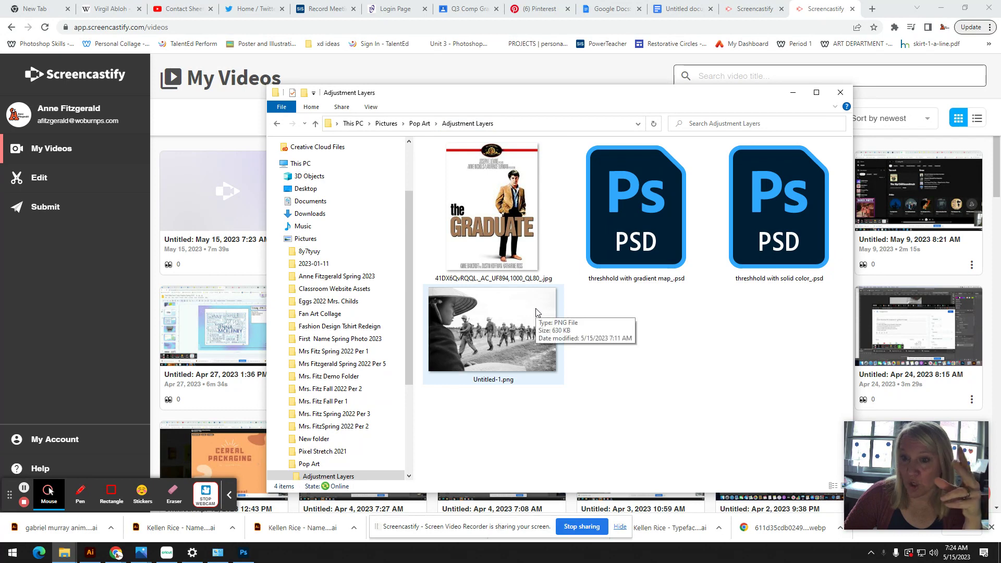
# Step: Switch to Photoshop, look at the two open source images and check the color mode of Untitled-1.png
pyautogui.click(244, 552)
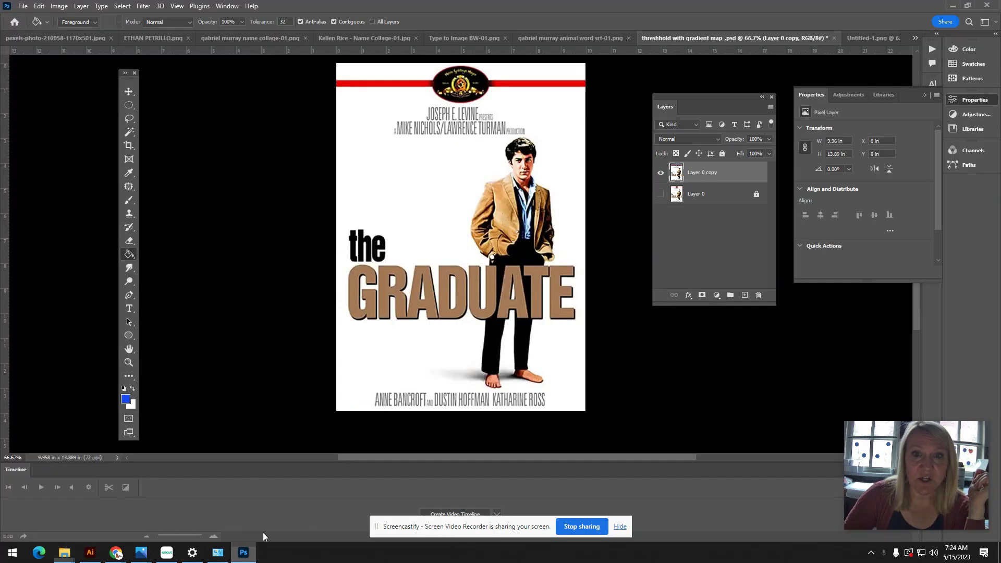
pyautogui.click(842, 38)
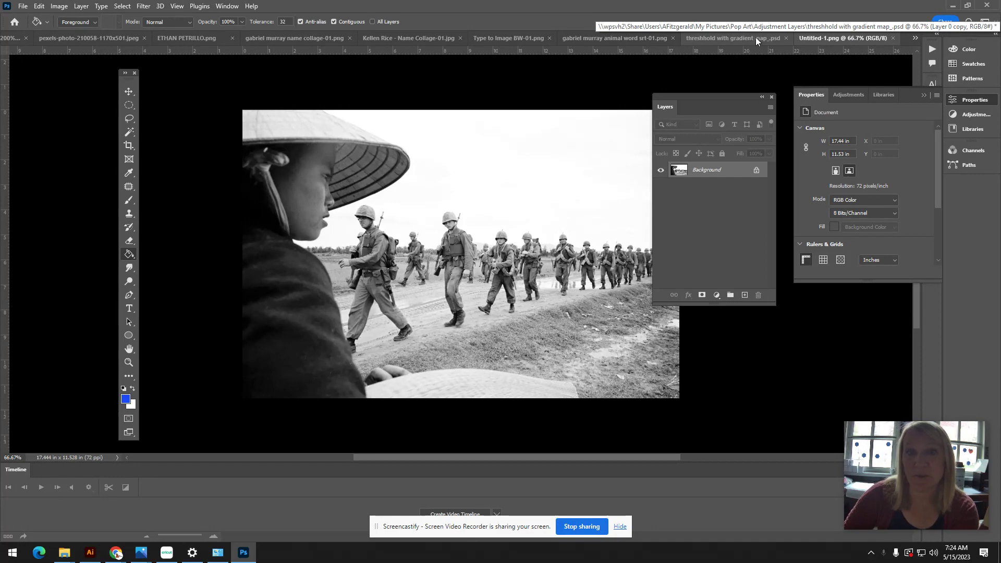
pyautogui.click(755, 37)
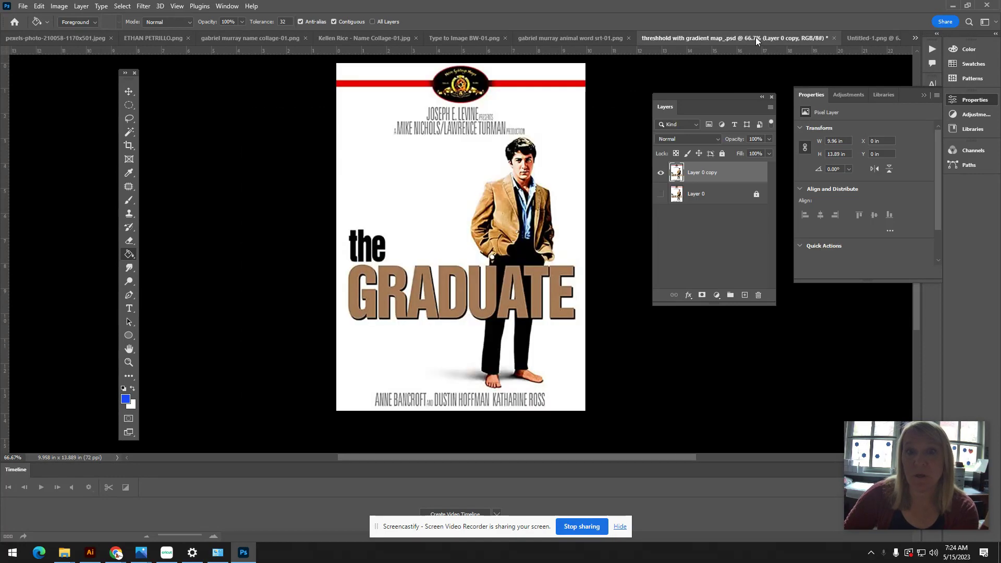
pyautogui.click(871, 36)
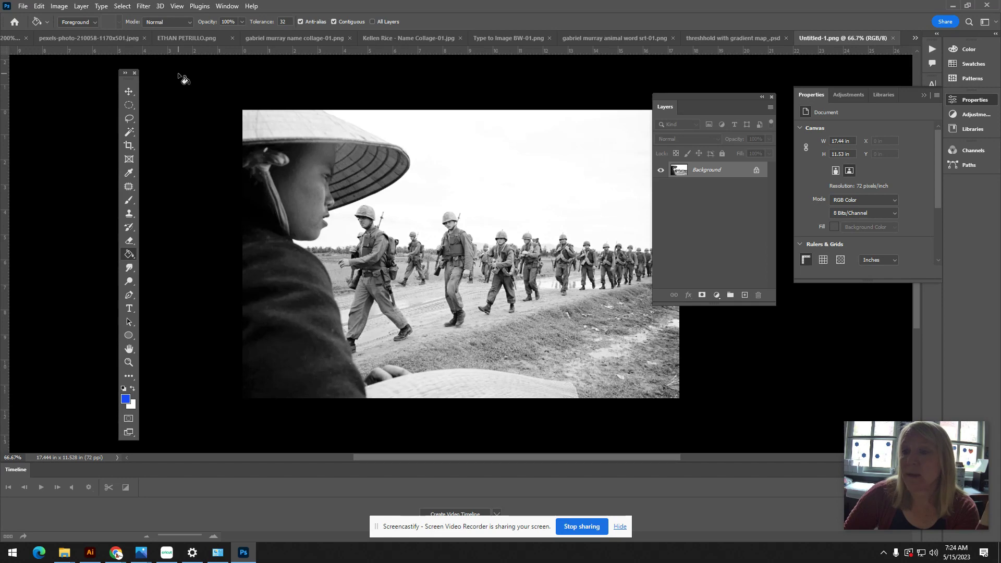
pyautogui.click(59, 5)
pyautogui.moveTo(71, 19)
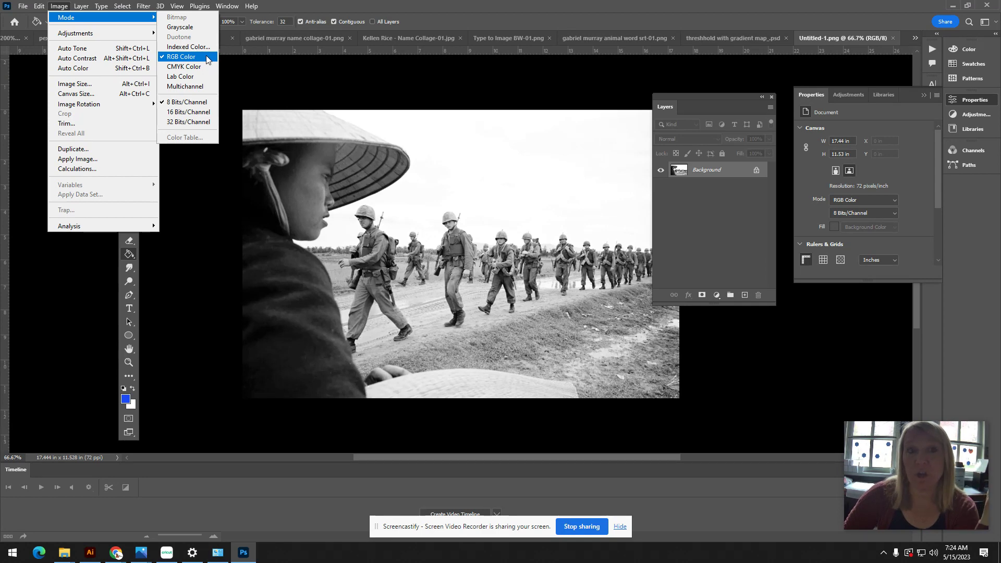
pyautogui.click(199, 6)
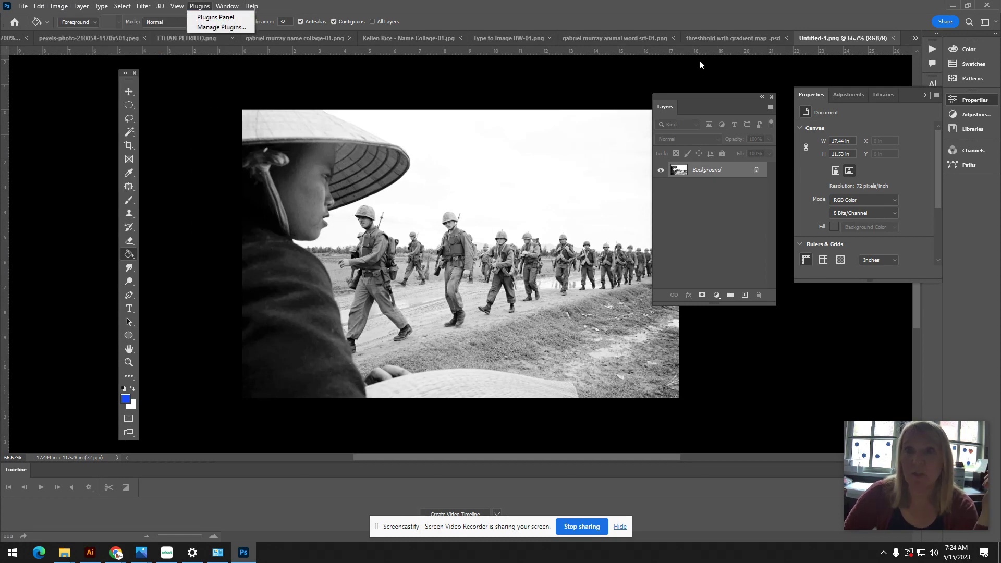
# Step: In the Graduate poster document, add a Threshold adjustment layer above Layer 0 copy and set its level to 135
pyautogui.click(739, 38)
pyautogui.click(740, 37)
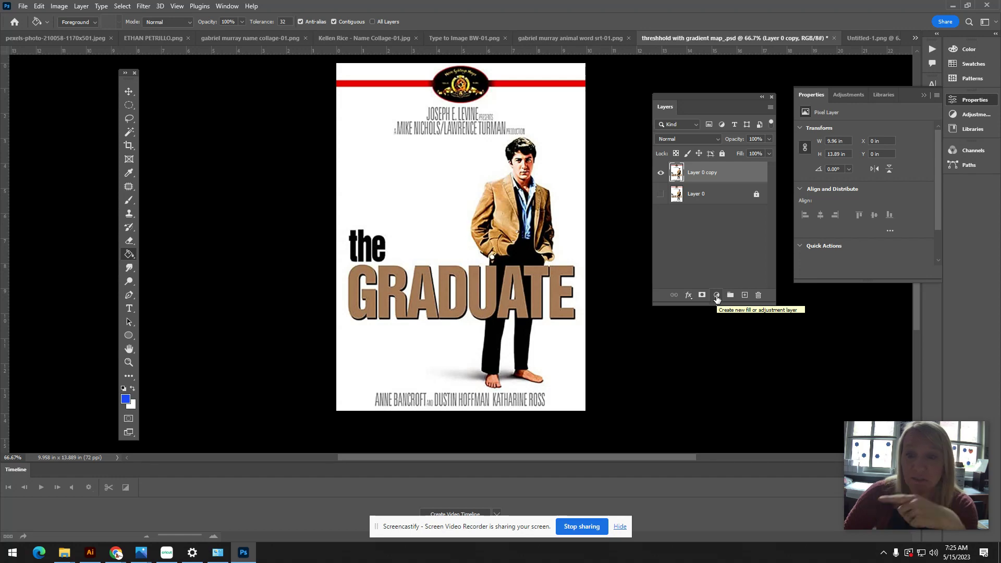
pyautogui.click(716, 295)
pyautogui.click(736, 466)
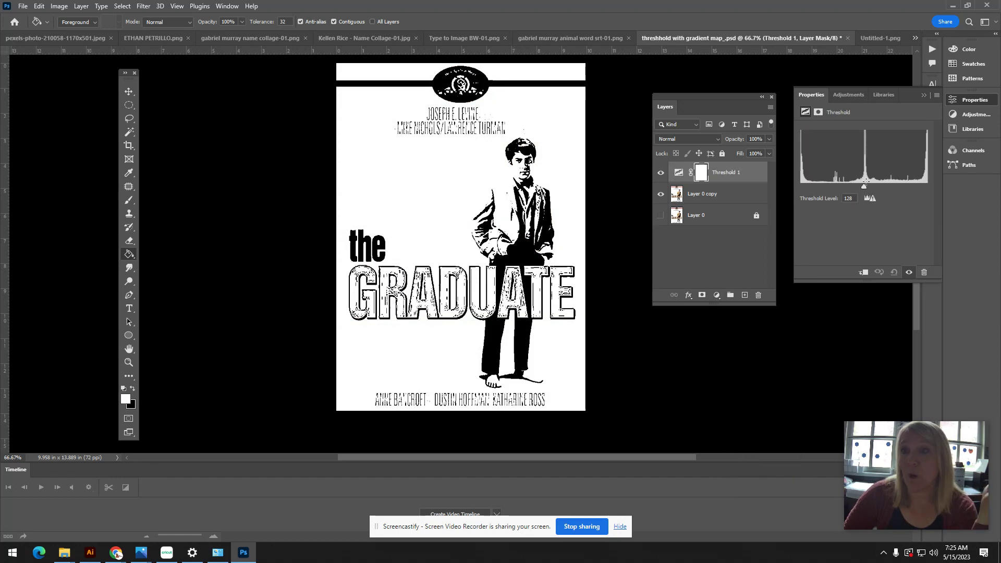
pyautogui.moveTo(864, 187); pyautogui.dragTo(871, 188)
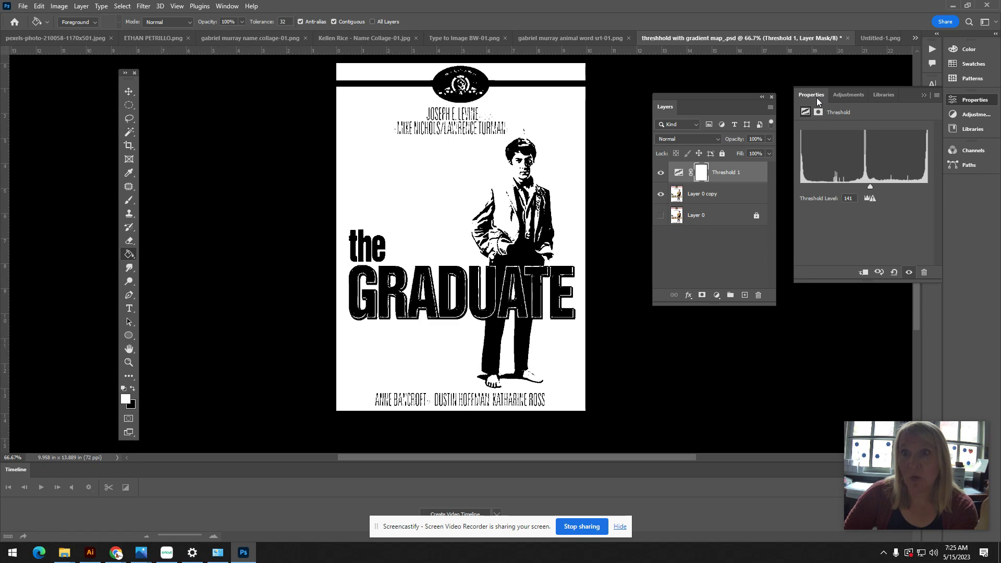
pyautogui.click(228, 6)
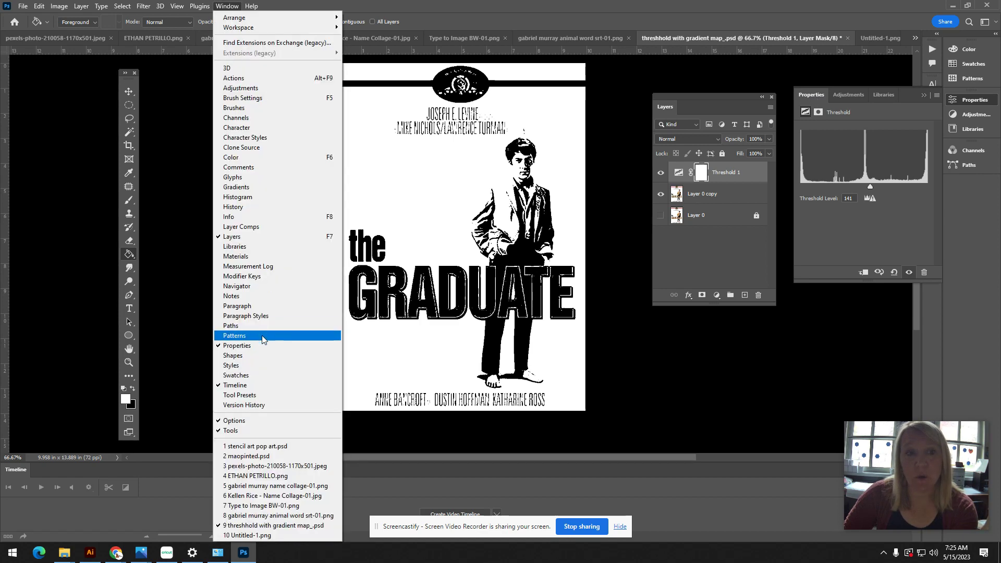
pyautogui.click(892, 241)
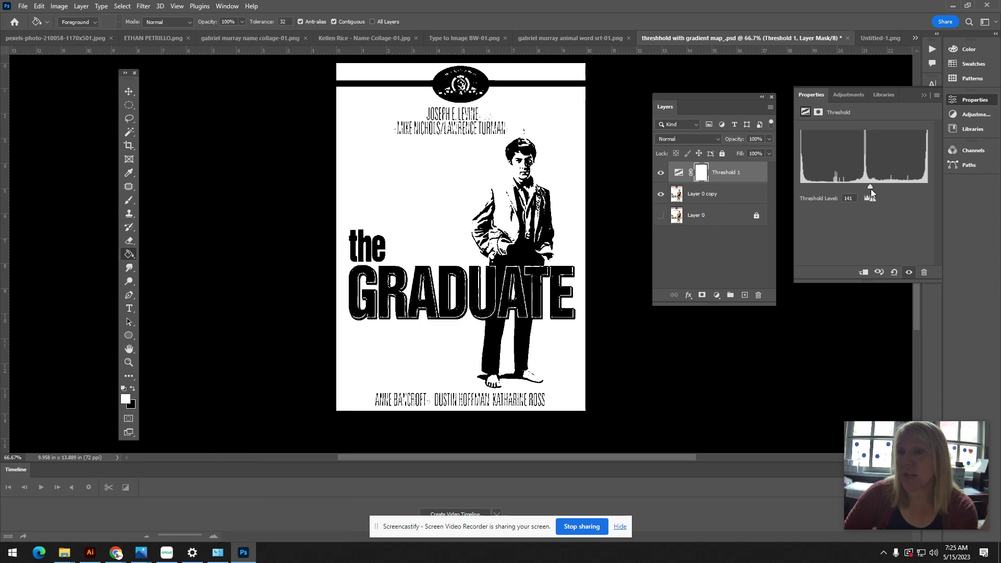
pyautogui.moveTo(871, 190)
pyautogui.mouseDown()
pyautogui.moveTo(832, 193)
pyautogui.moveTo(868, 190)
pyautogui.mouseUp()
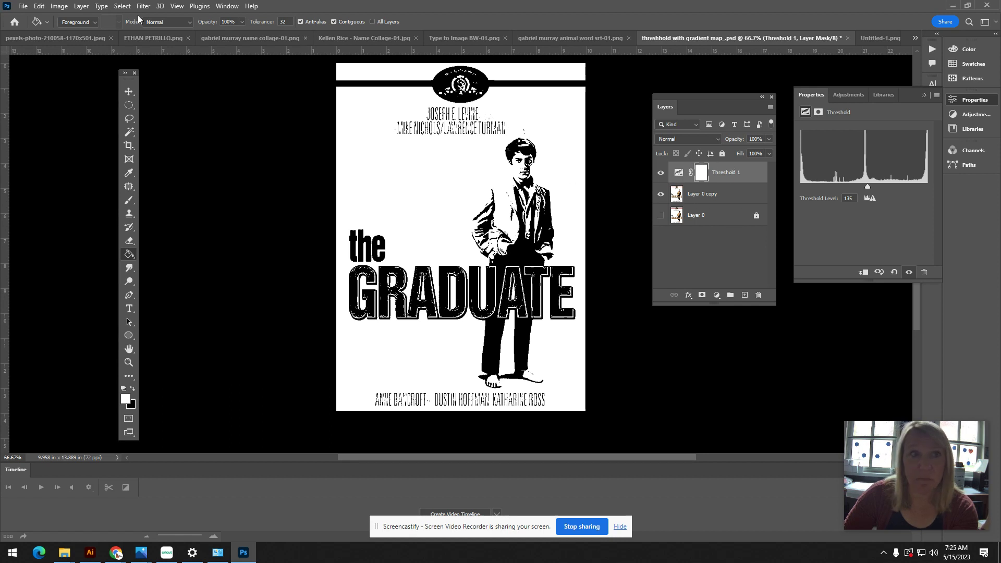
pyautogui.click(59, 6)
pyautogui.moveTo(62, 34)
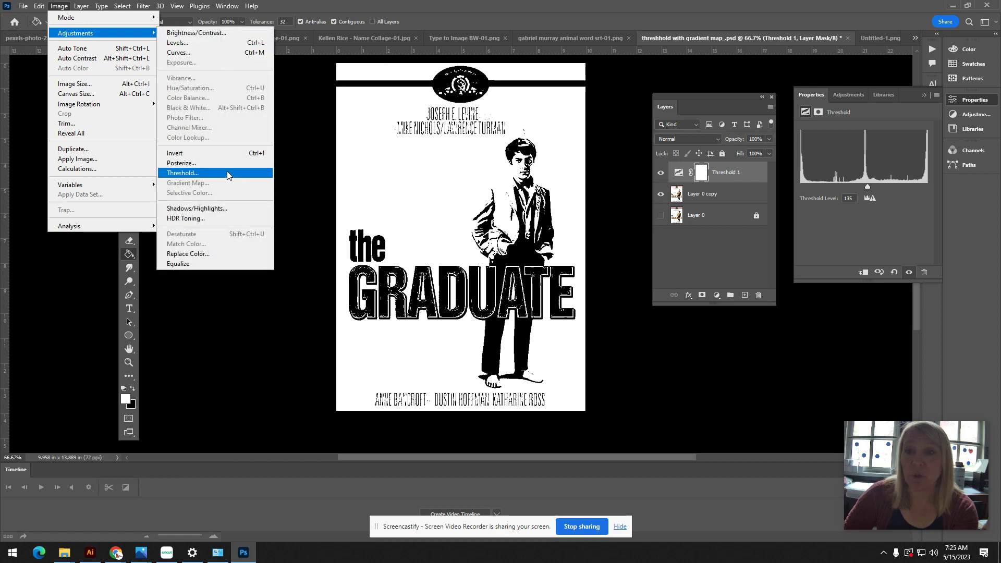
pyautogui.press('Escape')
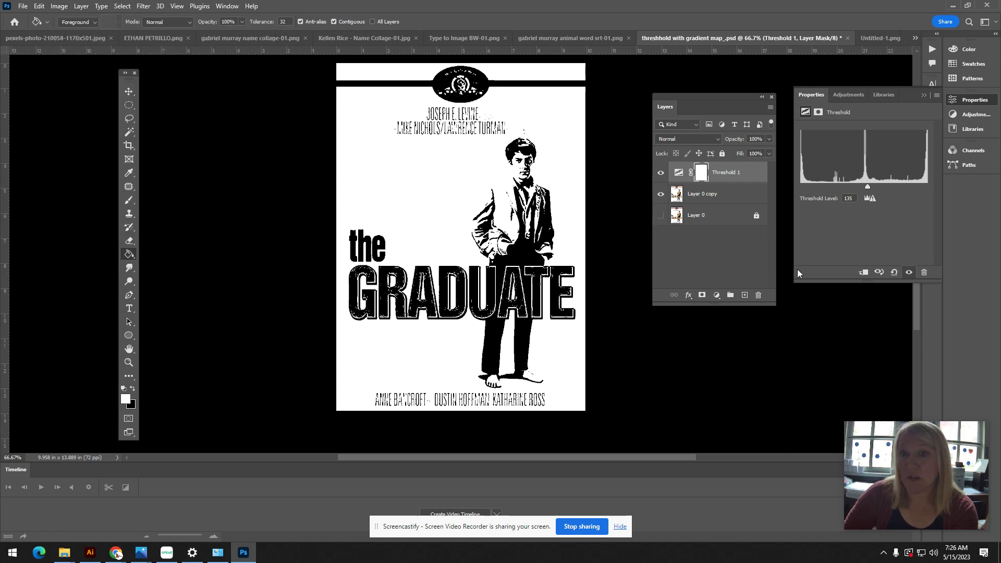
# Step: Compare the poster with and without the Threshold layer and review that layer's settings
pyautogui.click(661, 173)
pyautogui.click(661, 173)
pyautogui.click(678, 172)
pyautogui.click(723, 254)
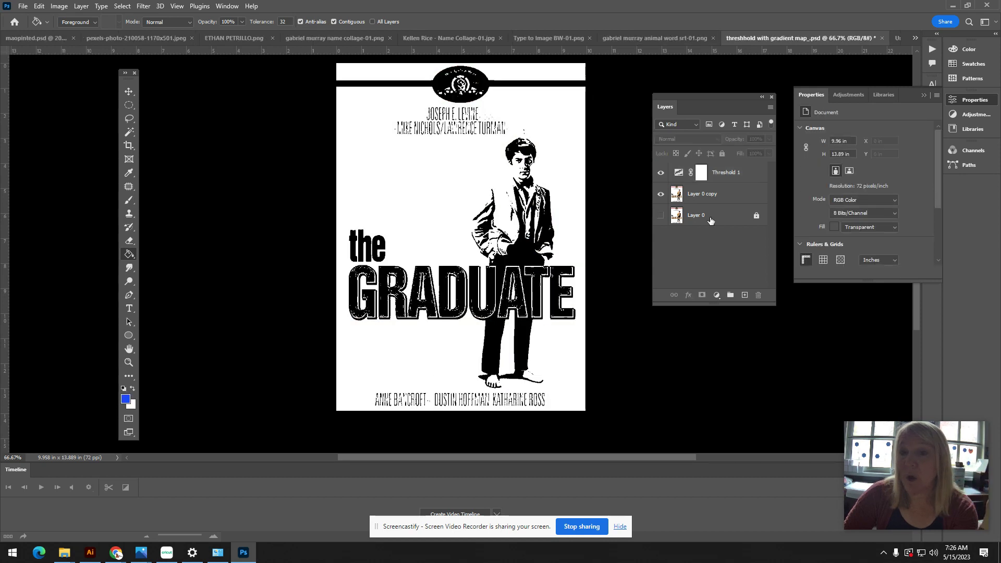
pyautogui.click(676, 174)
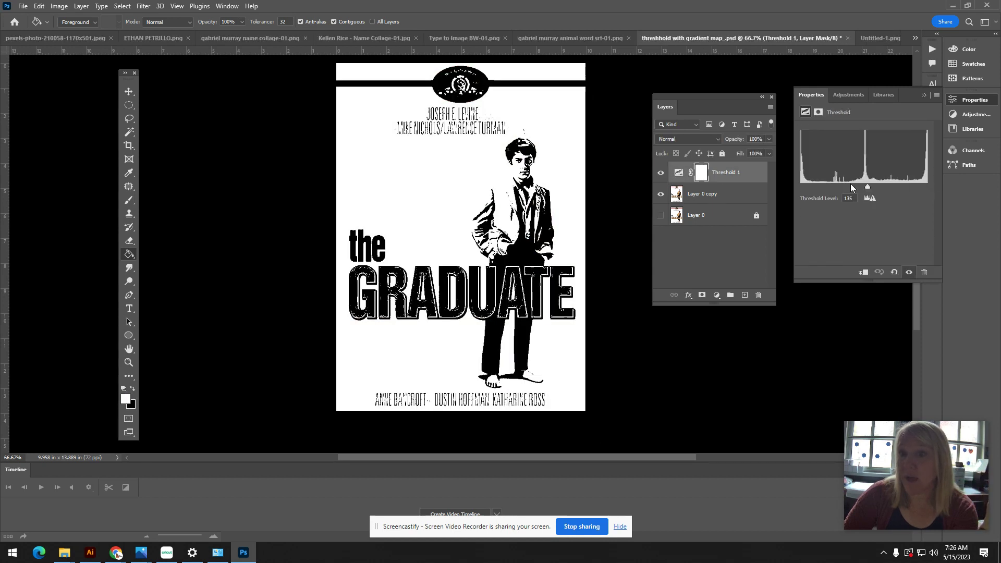
pyautogui.click(729, 261)
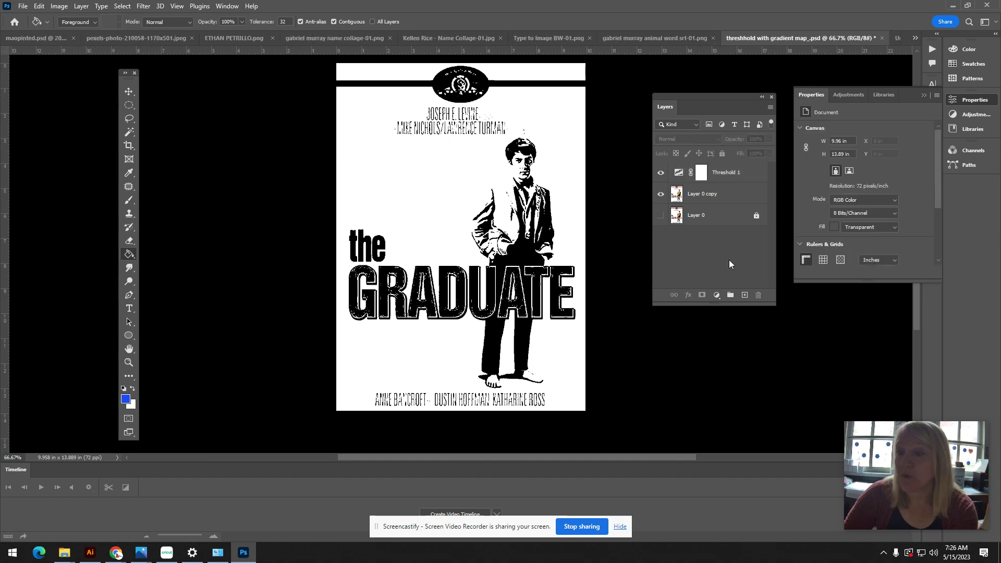
# Step: Add a Solid Color fill layer in magenta (f91bec) above the Threshold layer
pyautogui.click(717, 295)
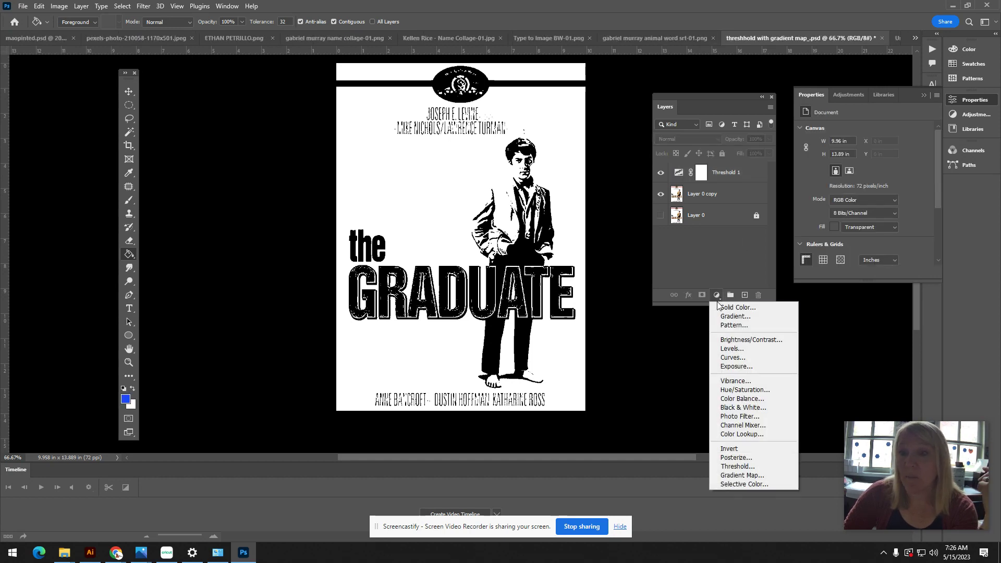
pyautogui.click(724, 311)
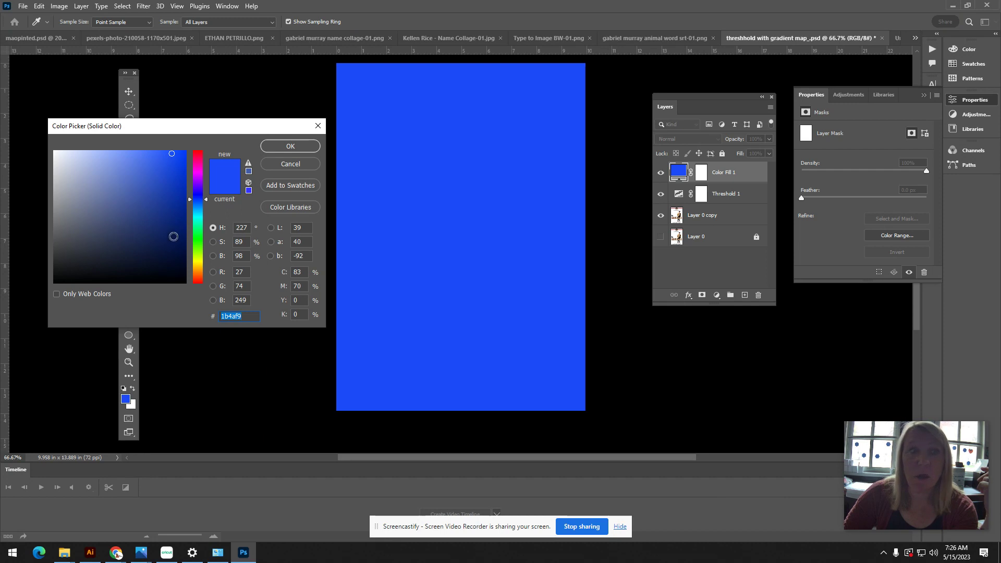
pyautogui.click(198, 172)
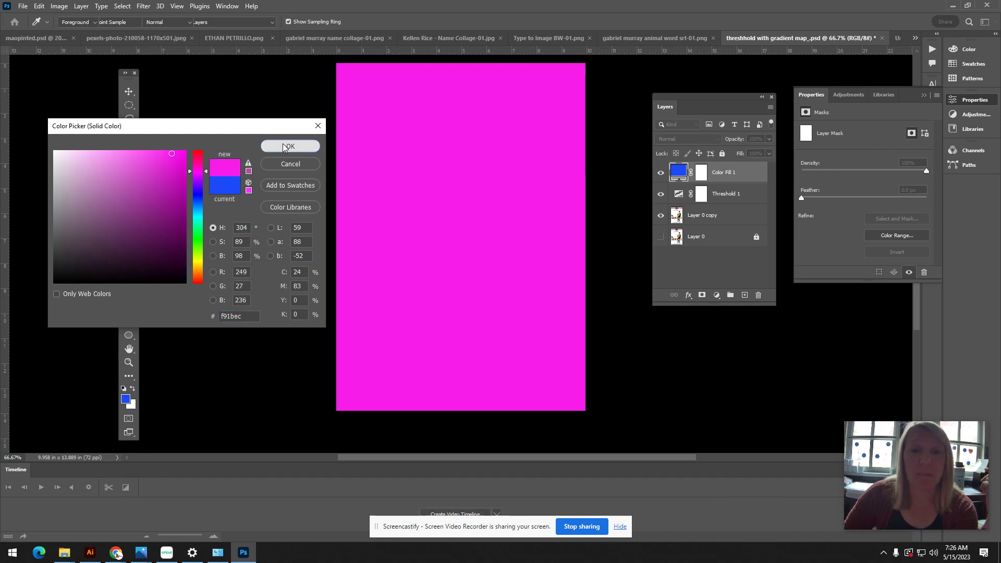
pyautogui.click(290, 146)
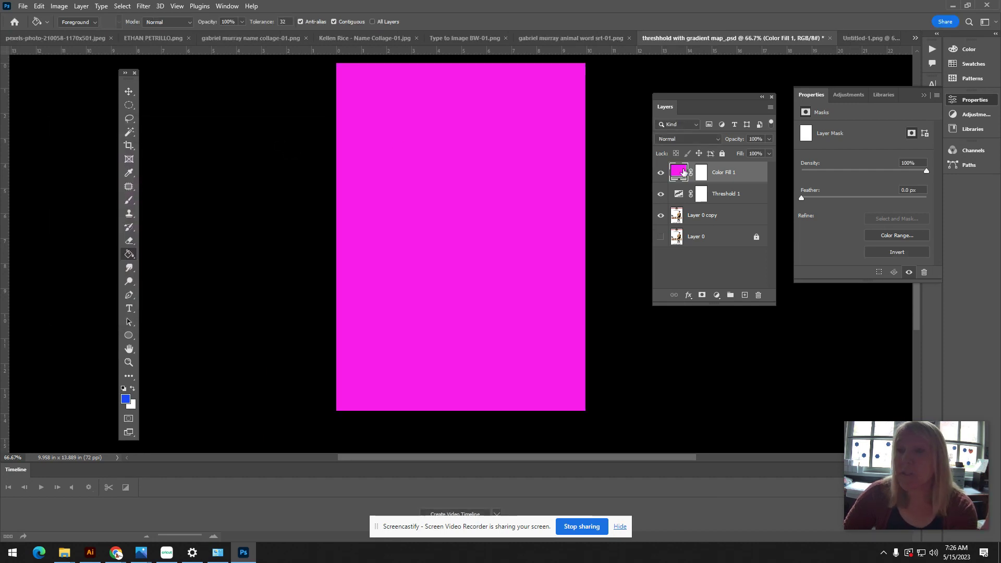
# Step: Set the magenta fill layer's blend mode to Darken and its opacity to 57%
pyautogui.click(703, 139)
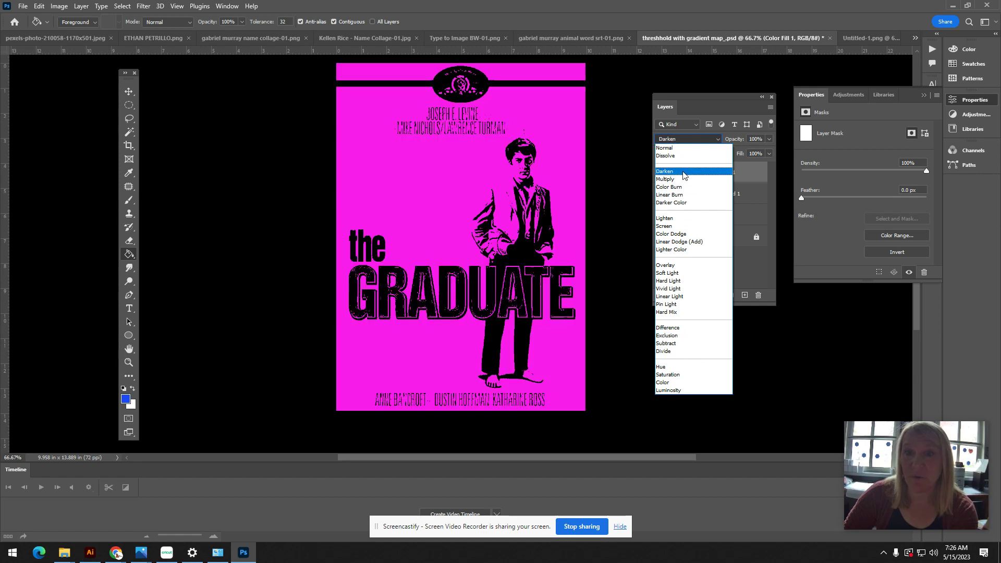
pyautogui.click(684, 172)
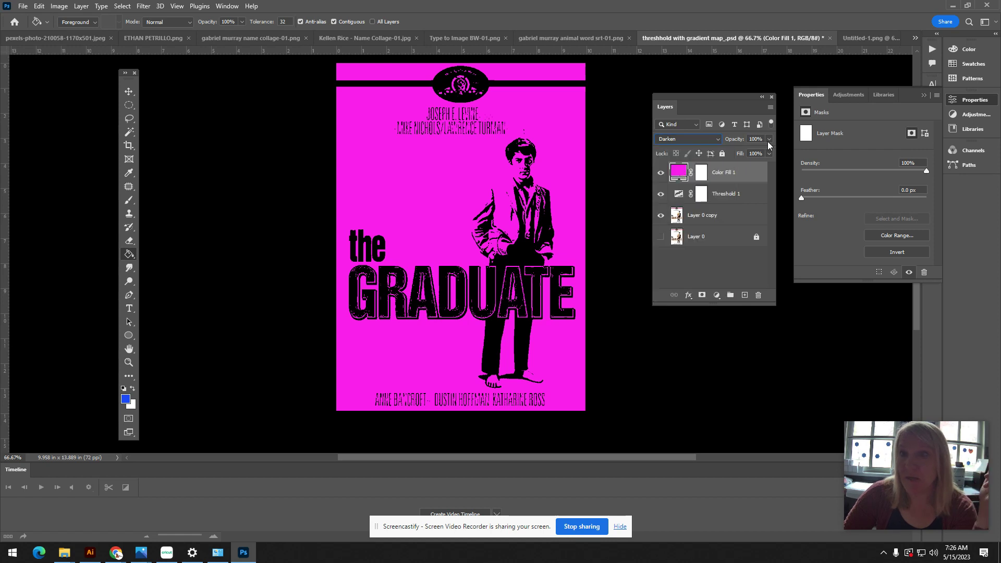
pyautogui.click(768, 139)
pyautogui.moveTo(752, 149); pyautogui.dragTo(748, 151)
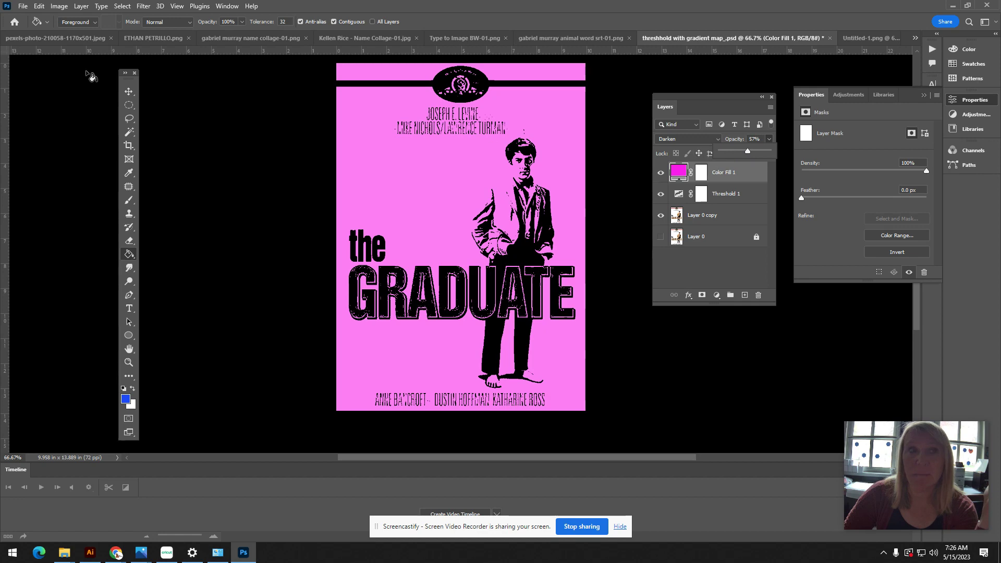
# Step: Save the poster as "threshhold with solid color_.psd" in the Adjustment Layers folder, replacing the existing file
pyautogui.click(22, 7)
pyautogui.click(31, 132)
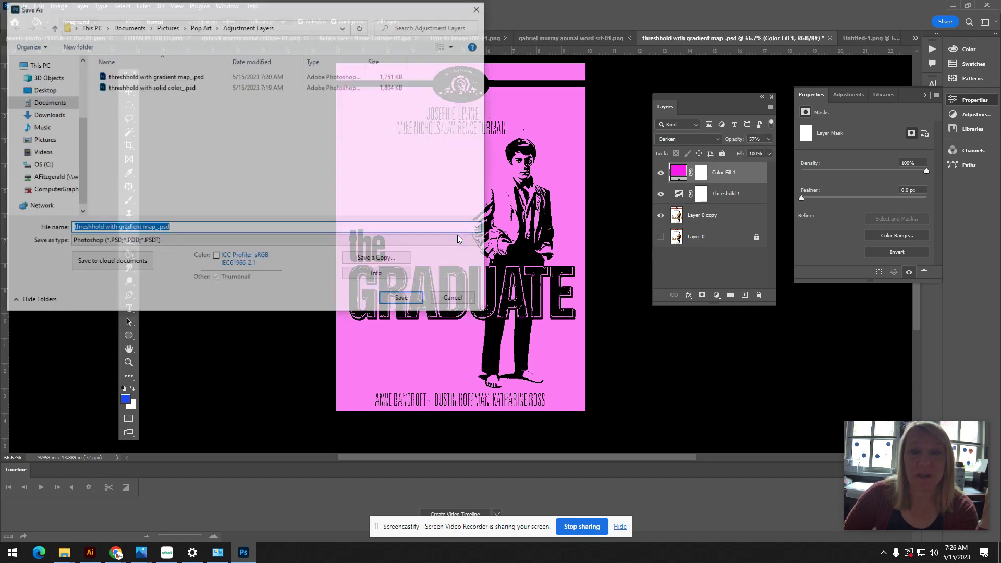
pyautogui.moveTo(154, 227); pyautogui.dragTo(117, 228)
pyautogui.write('so')
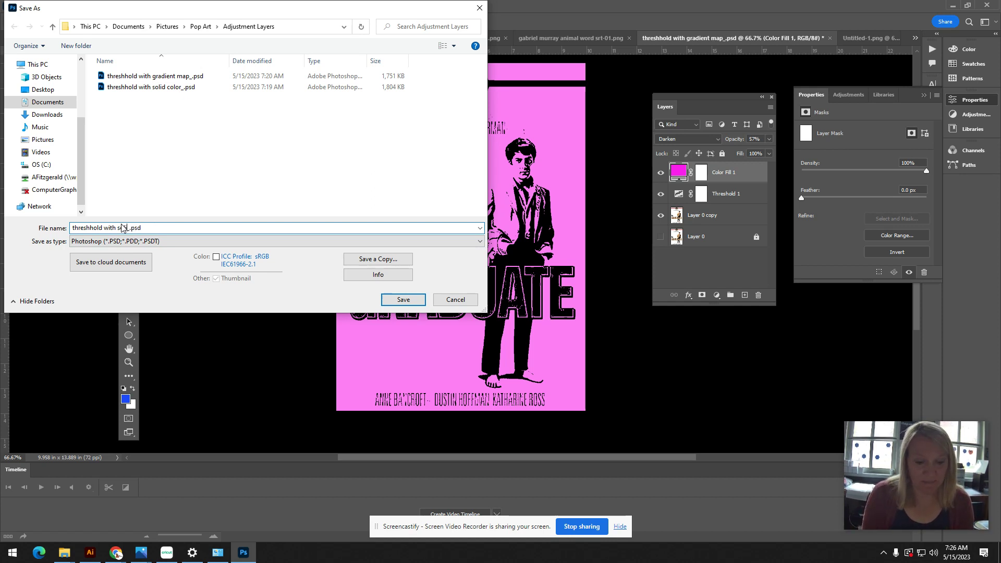
pyautogui.write('lid color')
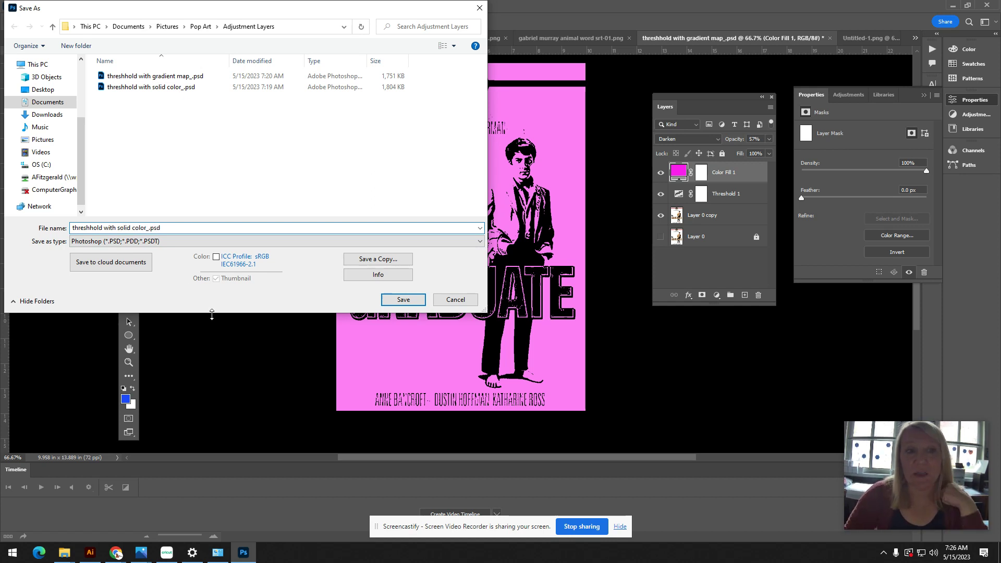
pyautogui.click(402, 299)
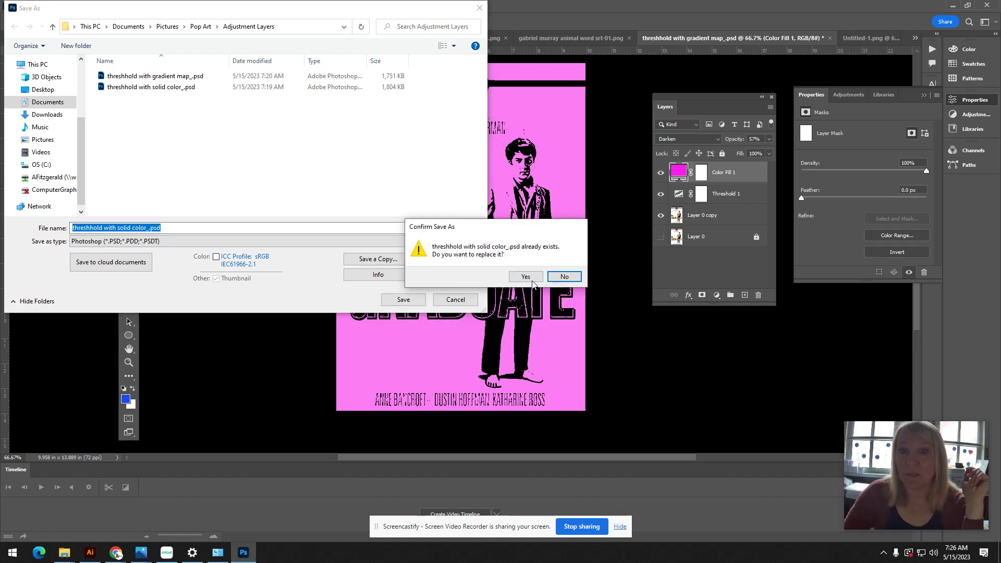
pyautogui.click(531, 279)
pyautogui.click(611, 153)
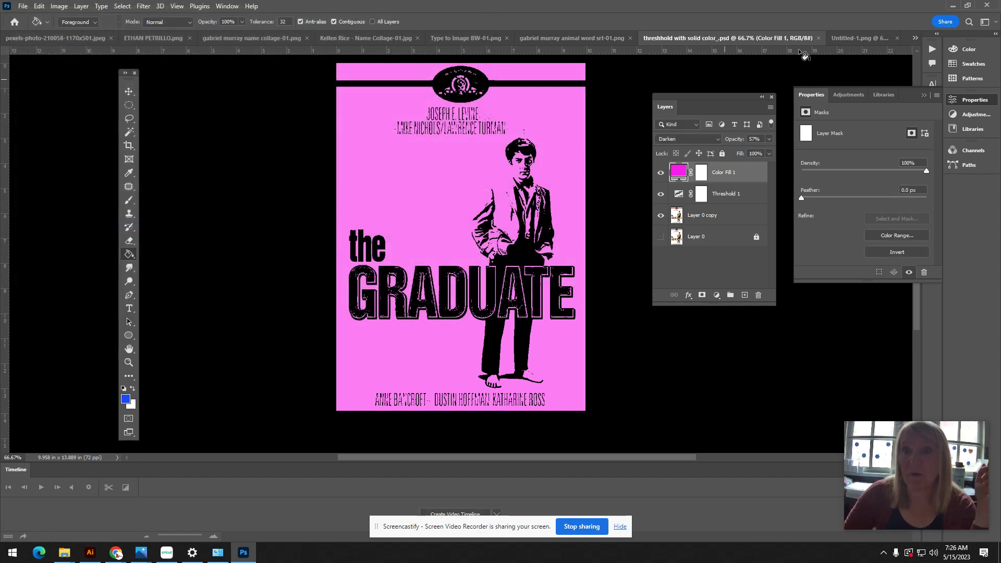
# Step: In Untitled-1.png, duplicate the Background layer as Background copy
pyautogui.click(864, 36)
pyautogui.rightClick(721, 173)
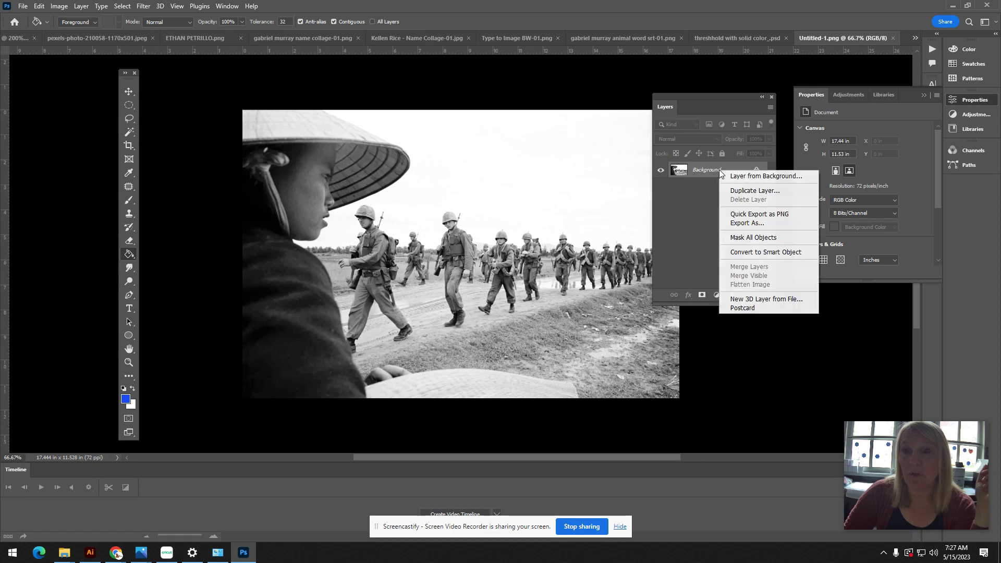
pyautogui.click(731, 191)
pyautogui.click(597, 155)
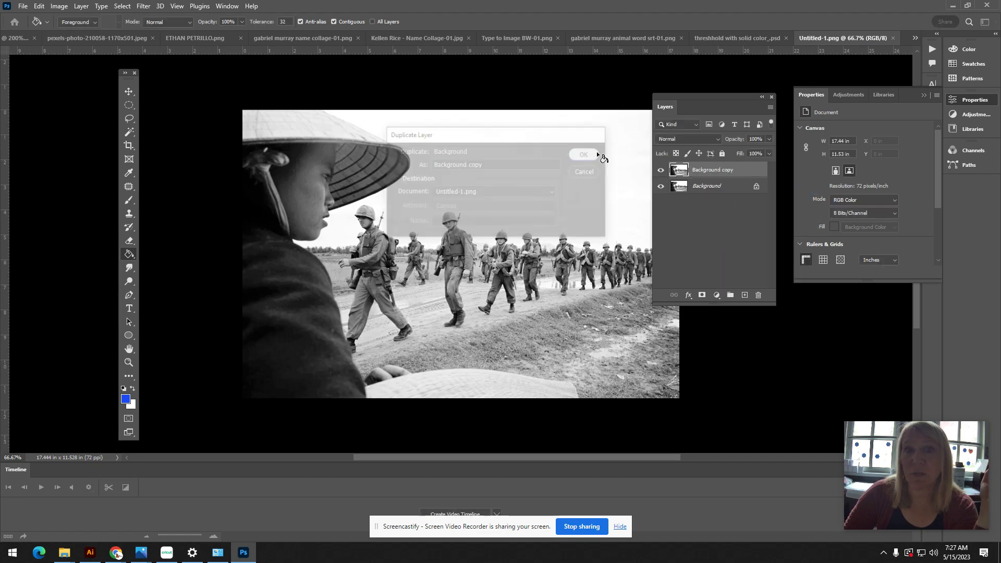
# Step: Unlock the original Background layer of the soldiers photo and hide it
pyautogui.click(757, 186)
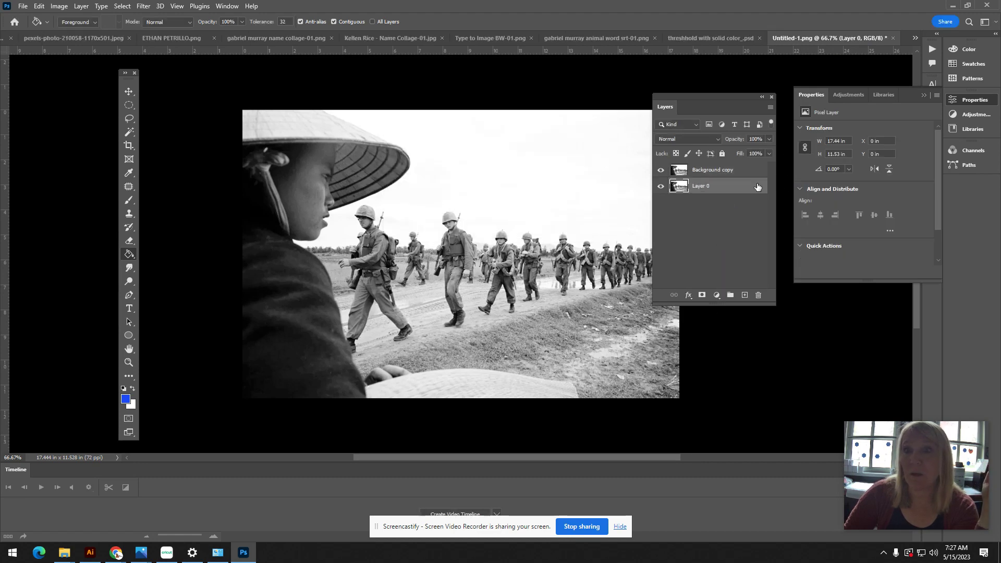
pyautogui.doubleClick(664, 190)
pyautogui.click(933, 134)
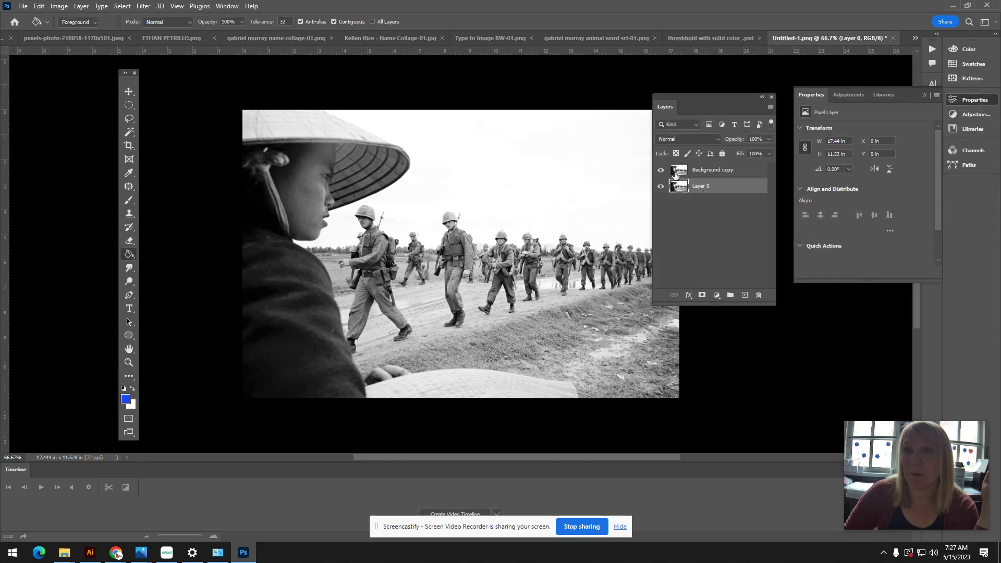
pyautogui.click(661, 186)
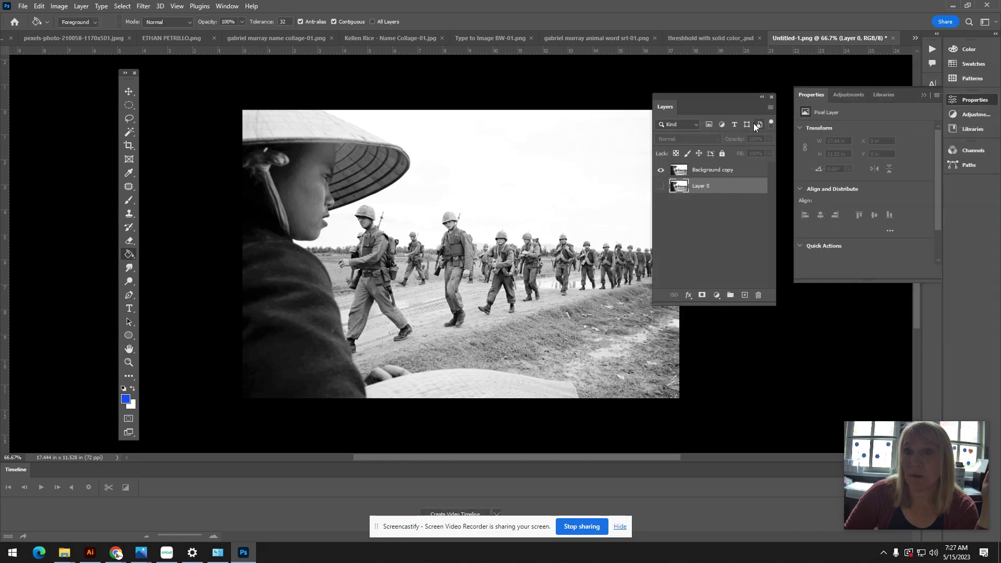
# Step: Add a Threshold adjustment layer above the Background copy of the soldiers photo and set its level to 119
pyautogui.click(724, 219)
pyautogui.click(717, 171)
pyautogui.click(716, 295)
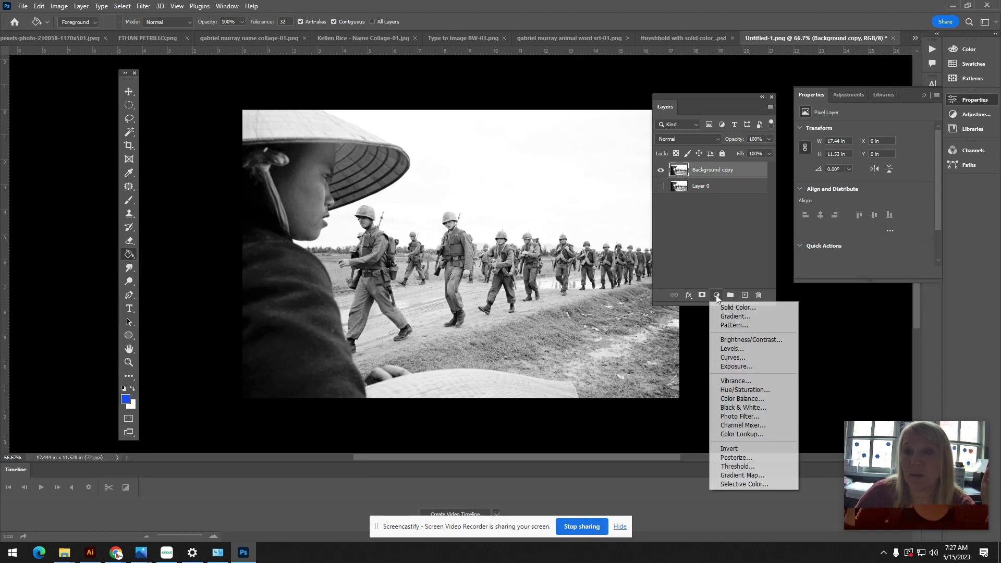
pyautogui.click(737, 466)
pyautogui.moveTo(865, 188)
pyautogui.mouseDown()
pyautogui.moveTo(879, 187)
pyautogui.moveTo(859, 187)
pyautogui.mouseUp()
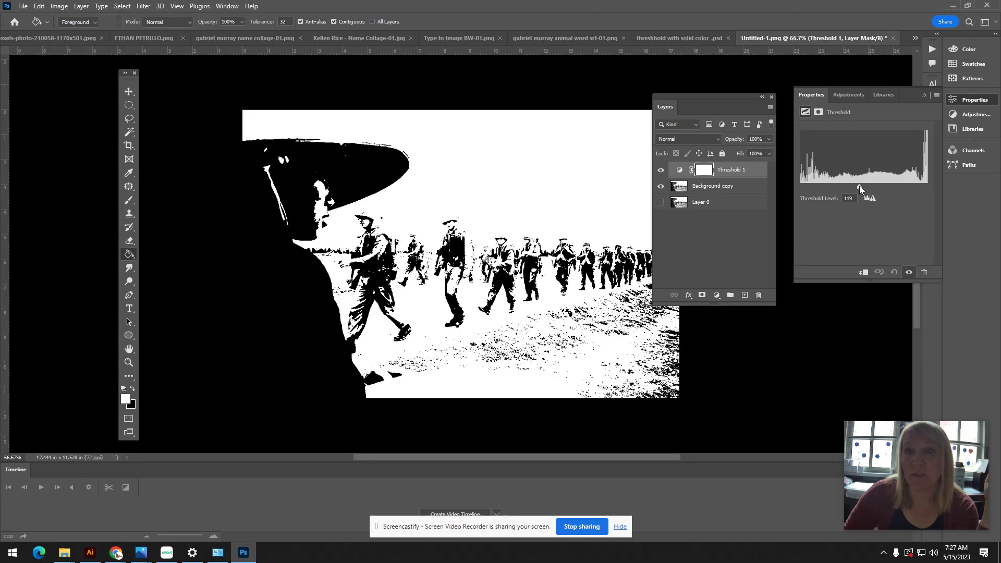
# Step: Add a Solid Color fill layer above the threshold layer with the red-pink color f91b4a
pyautogui.click(715, 296)
pyautogui.click(745, 308)
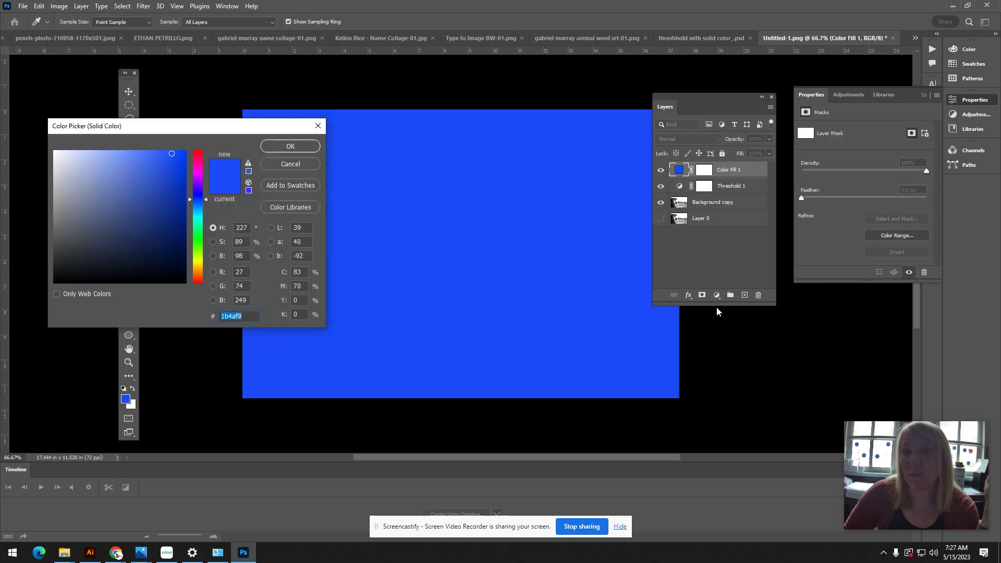
pyautogui.moveTo(200, 162); pyautogui.dragTo(199, 156)
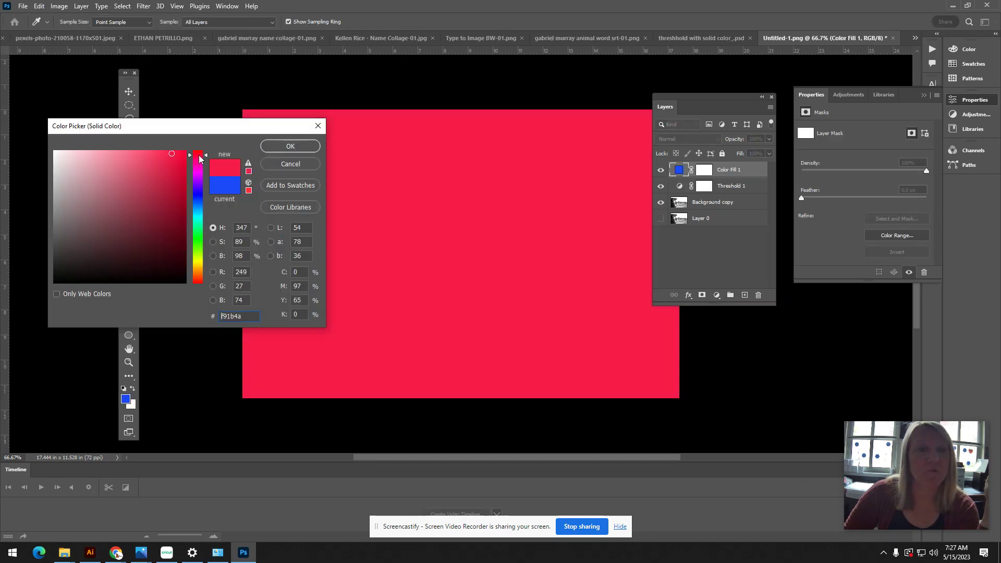
pyautogui.click(287, 146)
# Step: Set the red-pink fill layer's blend mode to Hard Light and its opacity to 60%
pyautogui.click(686, 139)
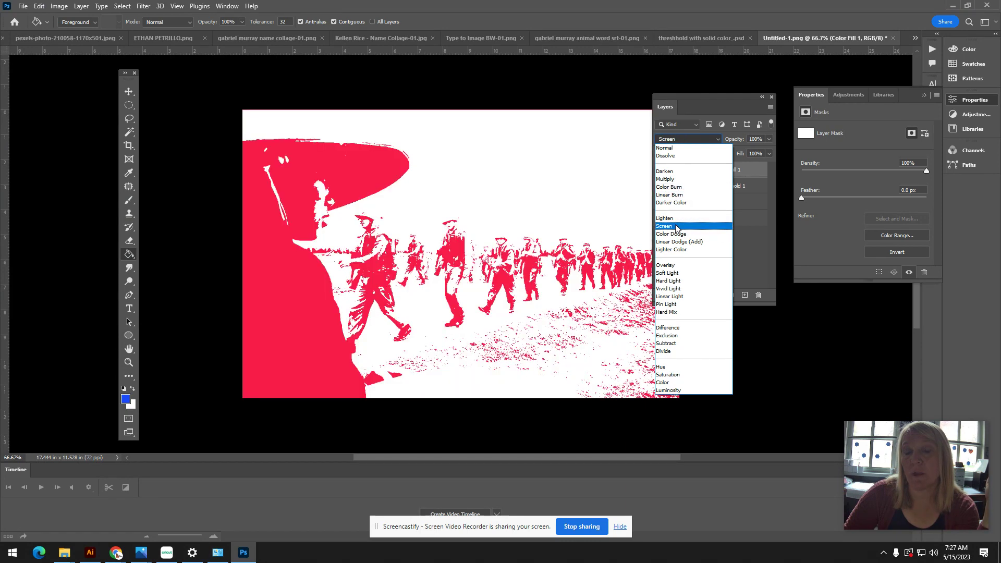
pyautogui.click(672, 281)
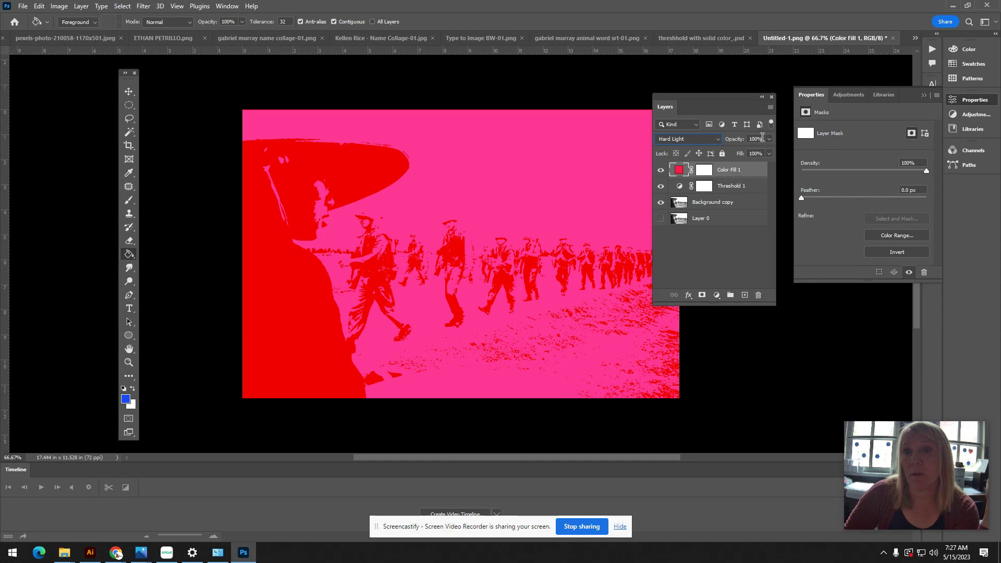
pyautogui.moveTo(755, 151); pyautogui.dragTo(749, 151)
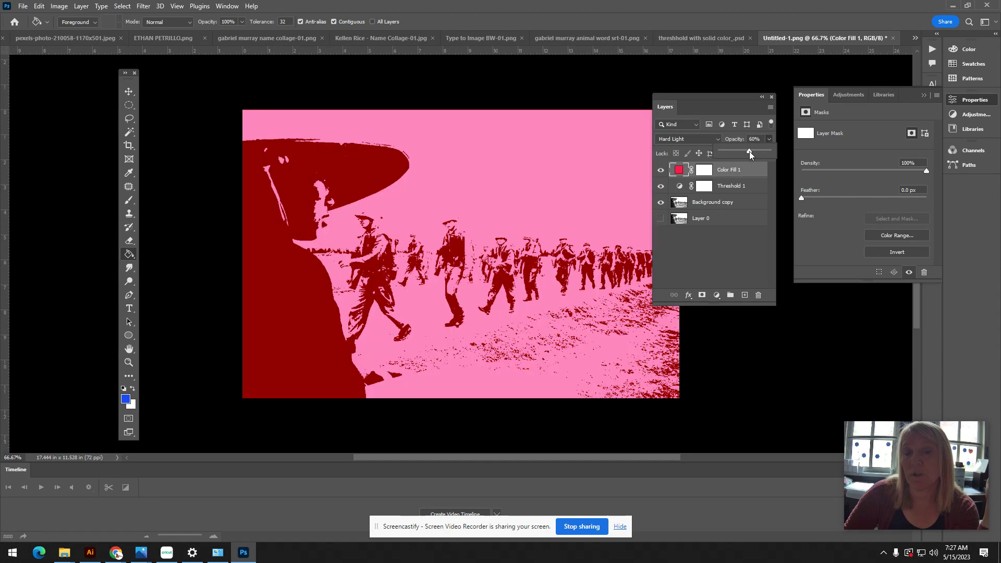
# Step: Save the soldiers image as "threshhold with solid color 2.psd" in the Adjustment Layers folder with Maximize Compatibility on
pyautogui.click(22, 6)
pyautogui.click(47, 133)
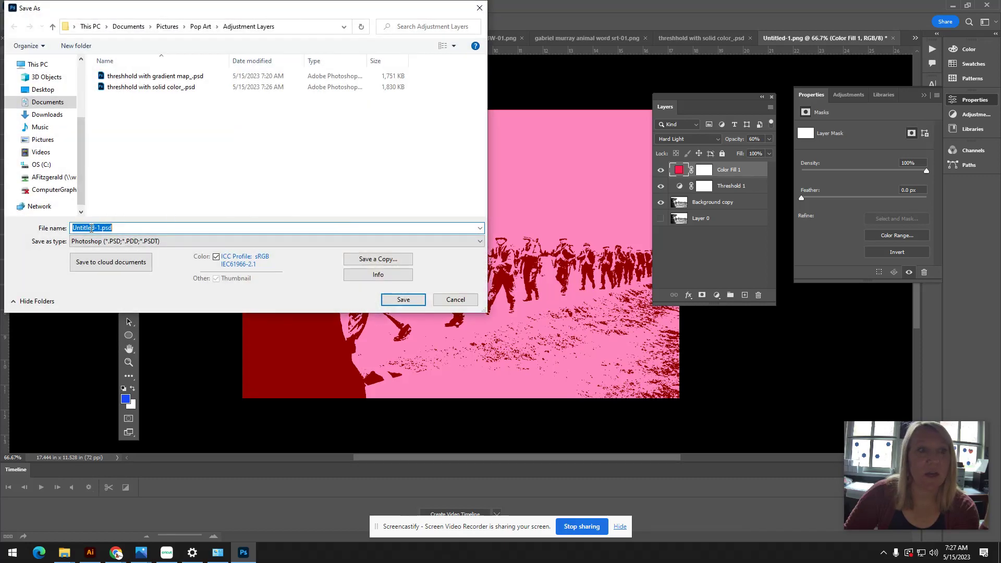
pyautogui.click(92, 228)
pyautogui.doubleClick(91, 228)
pyautogui.write('t')
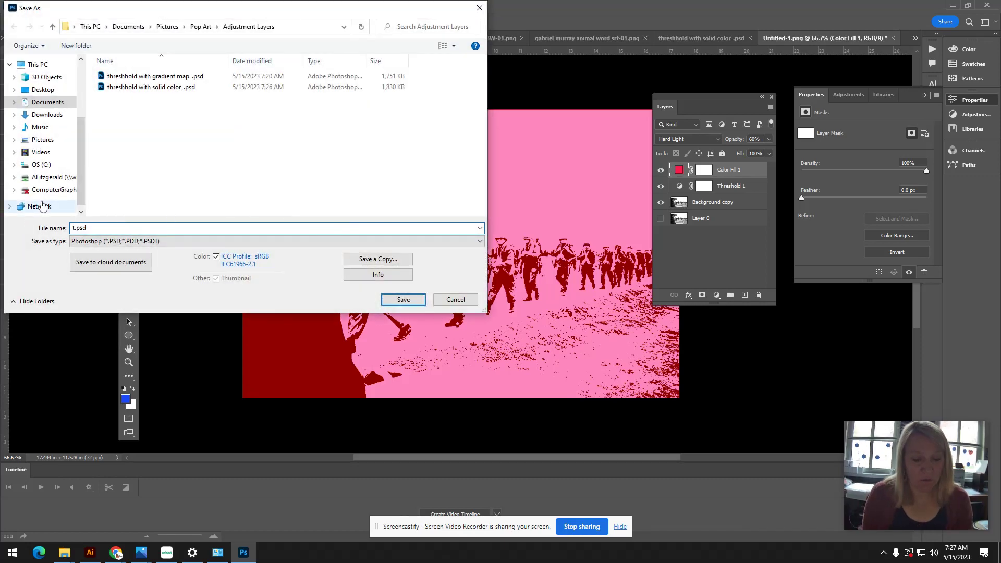
pyautogui.write('hreshho')
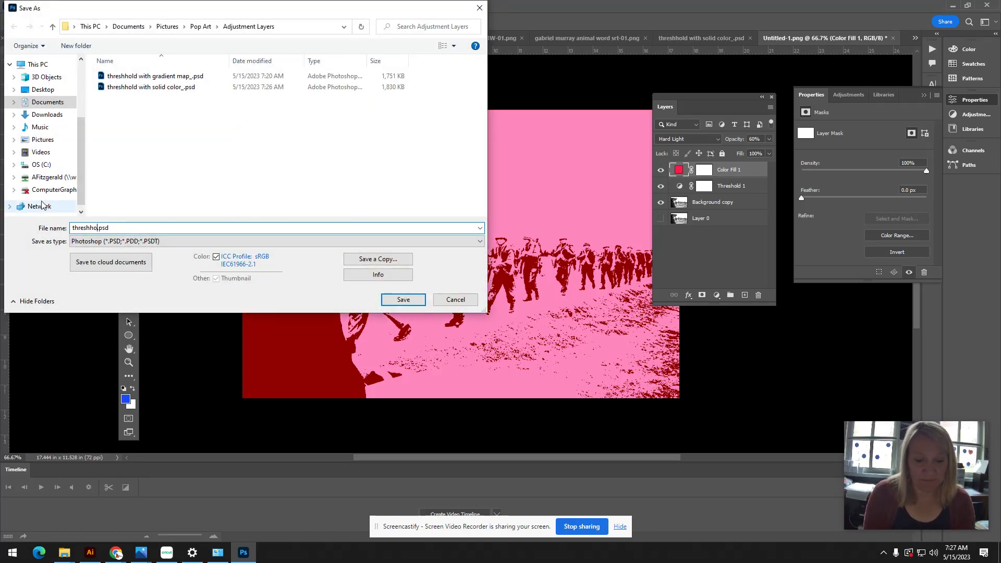
pyautogui.write('ld with solid')
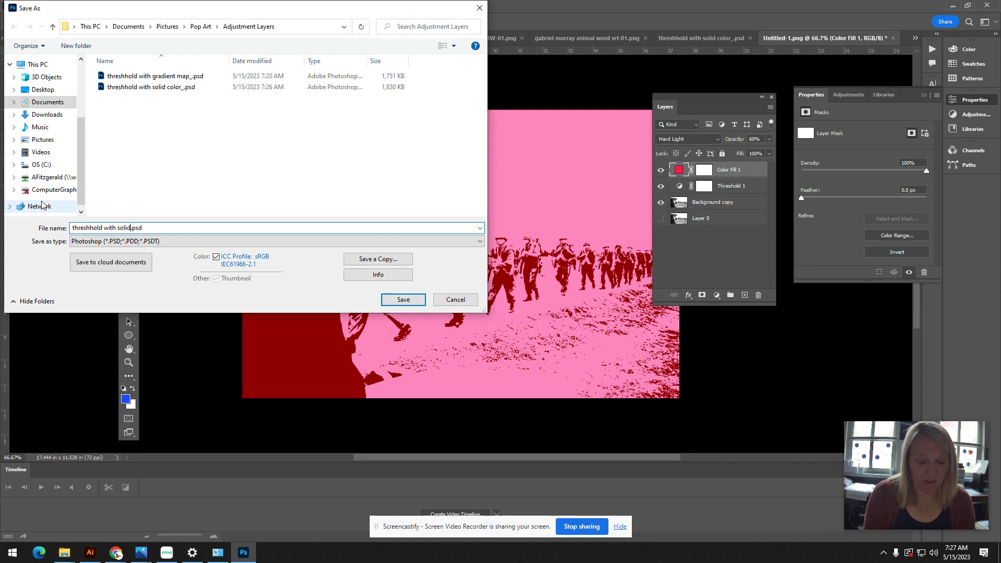
pyautogui.write(' color')
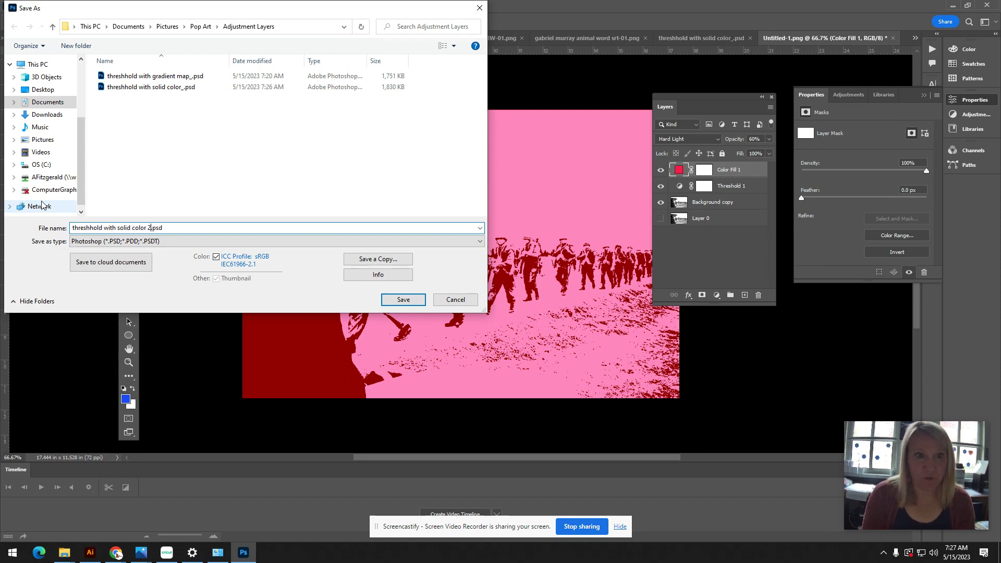
pyautogui.write(' 2')
pyautogui.click(386, 301)
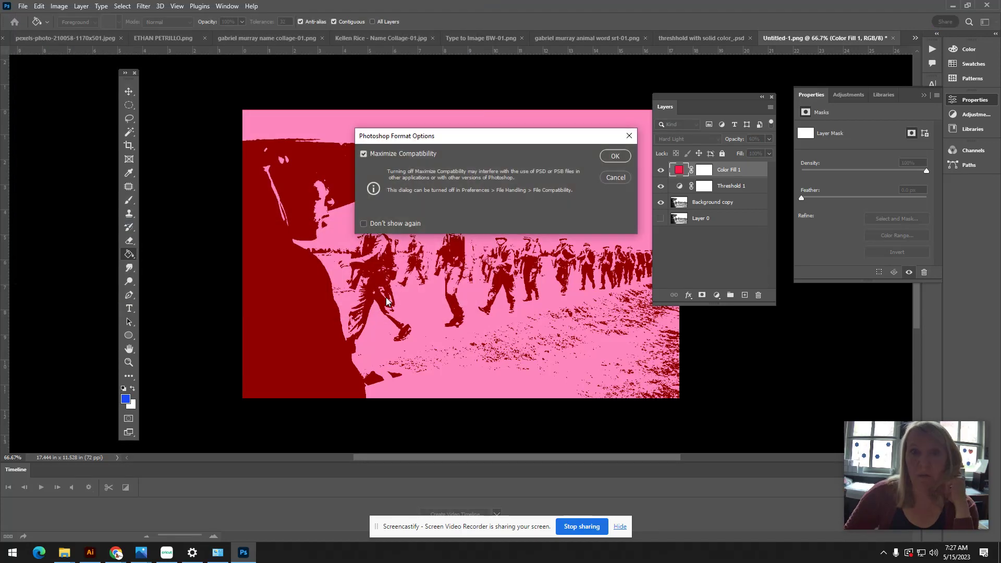
pyautogui.click(620, 161)
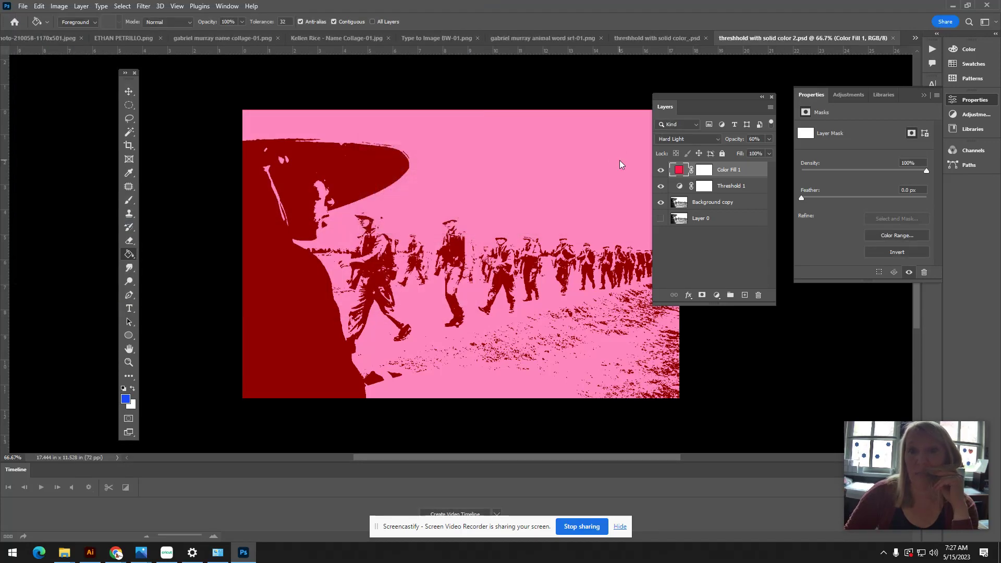
# Step: In the poster document "threshhold with solid color_.psd", delete the magenta Color Fill 1 layer
pyautogui.click(661, 38)
pyautogui.doubleClick(732, 175)
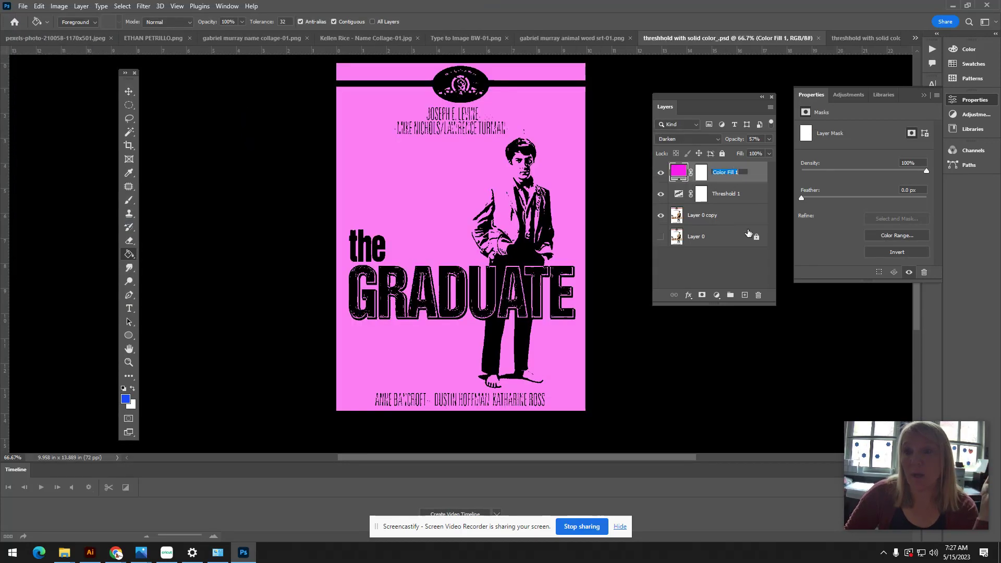
pyautogui.click(767, 259)
pyautogui.moveTo(721, 174); pyautogui.dragTo(758, 296)
# Step: Add a Gradient fill layer above the poster's threshold layer using the cyan-to-magenta preset from the Purples group
pyautogui.click(716, 295)
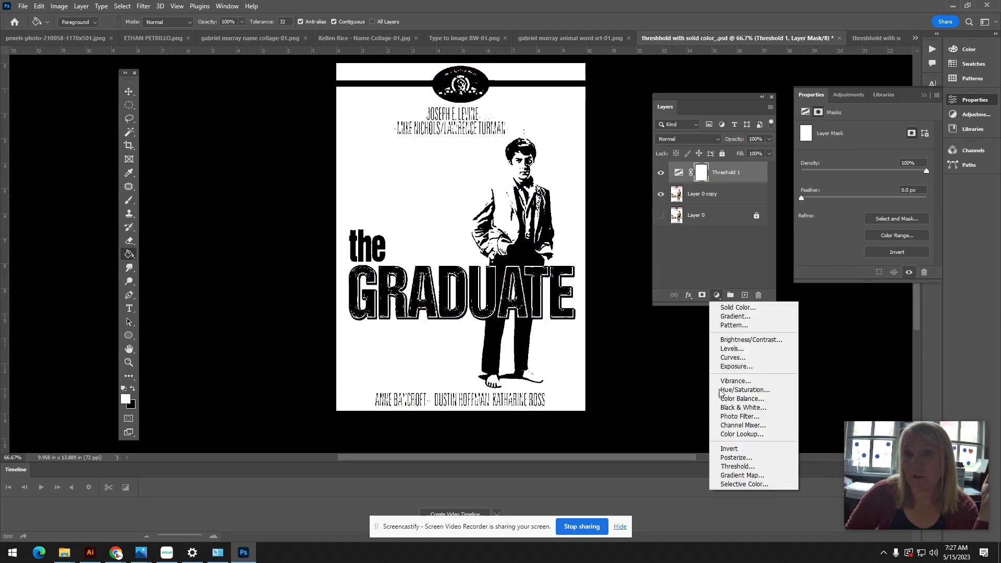
pyautogui.click(738, 316)
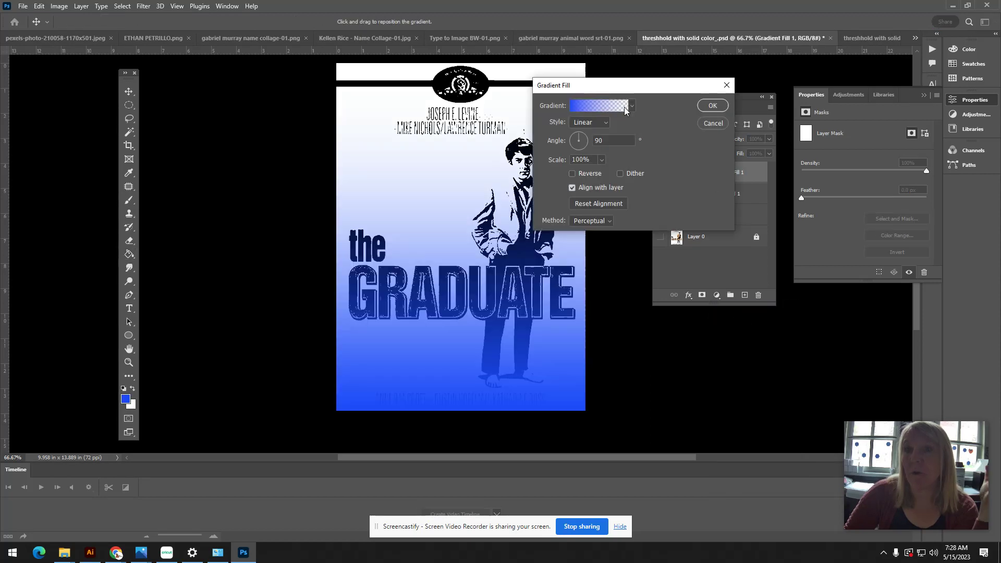
pyautogui.click(632, 107)
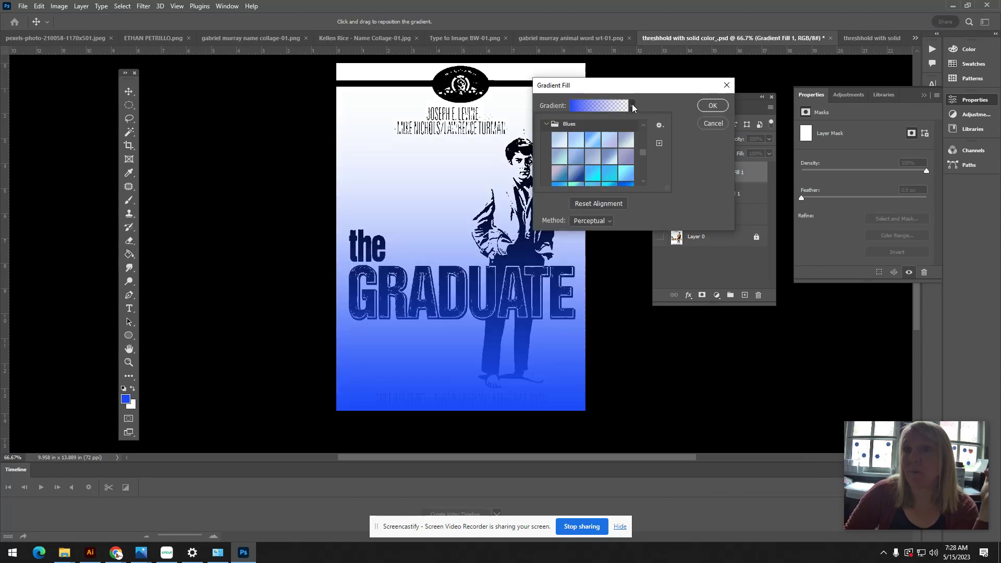
pyautogui.click(546, 124)
pyautogui.scroll(-1, 571, 153)
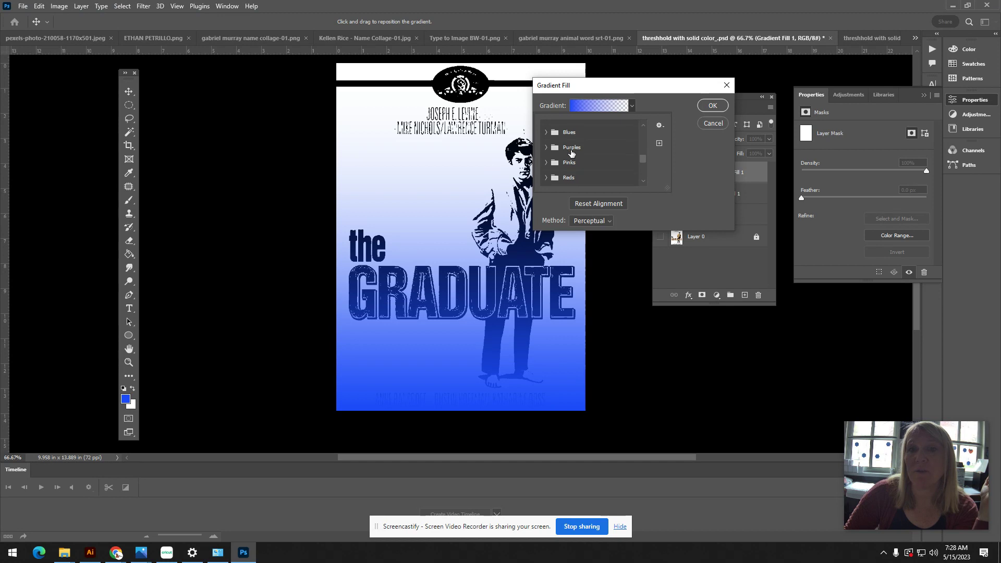
pyautogui.click(551, 150)
pyautogui.click(580, 166)
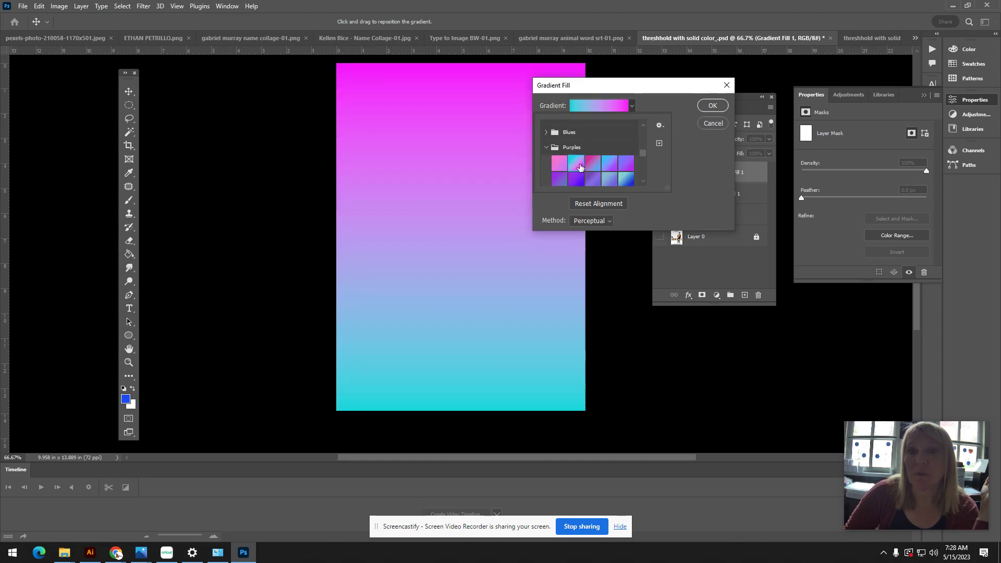
pyautogui.click(713, 106)
pyautogui.click(713, 106)
# Step: Try the Linear Light blend mode on the cyan-to-magenta gradient fill layer and delete the layer
pyautogui.click(699, 140)
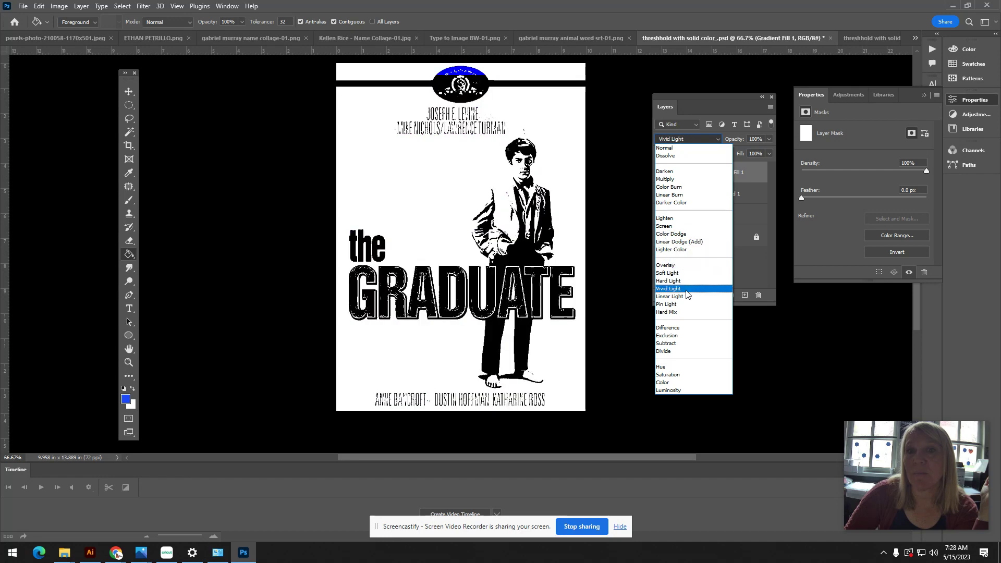
pyautogui.click(677, 296)
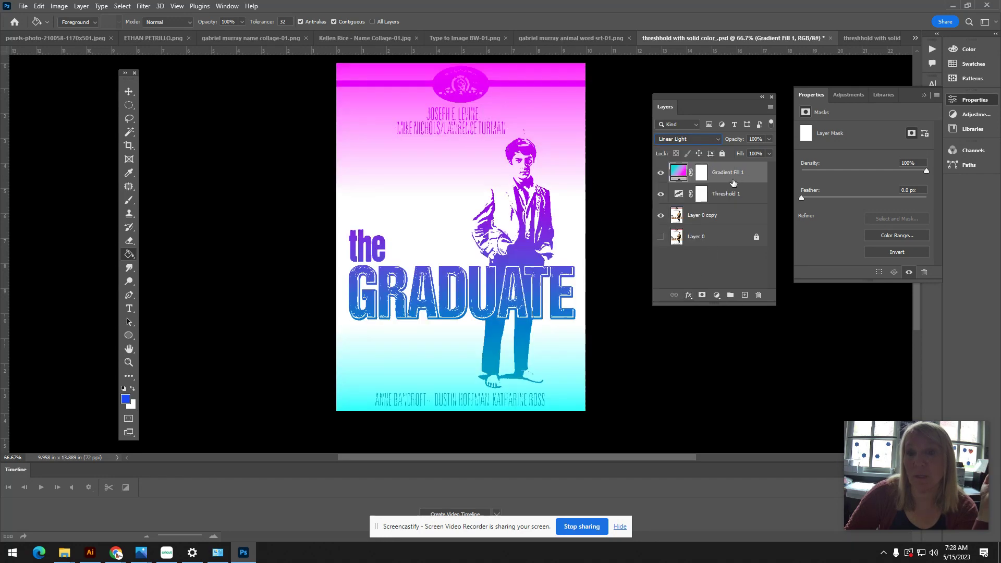
pyautogui.moveTo(735, 173); pyautogui.dragTo(758, 295)
# Step: Add a Gradient Map adjustment layer above the threshold layer using the cyan-to-magenta preset from the Purples group
pyautogui.click(717, 295)
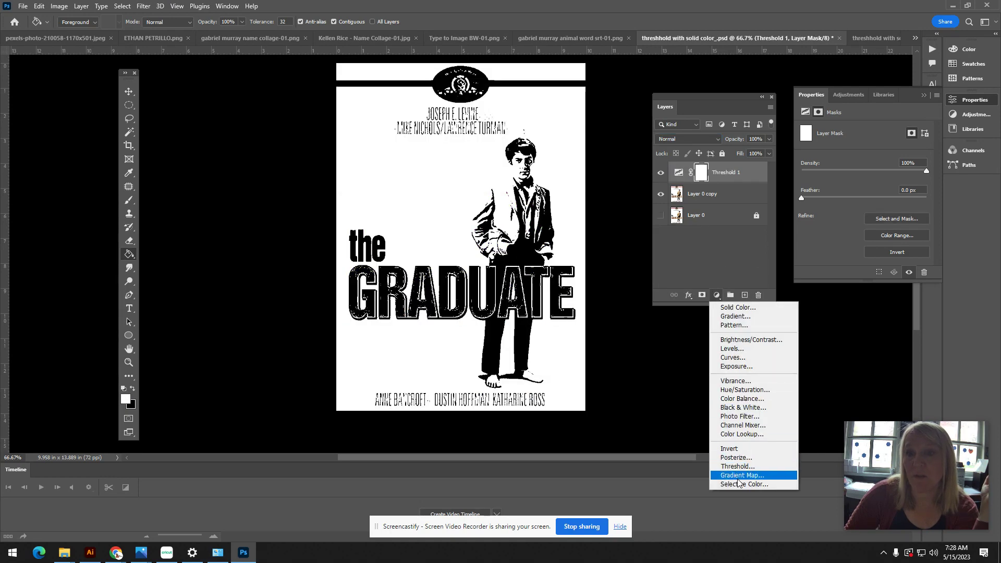
pyautogui.click(741, 475)
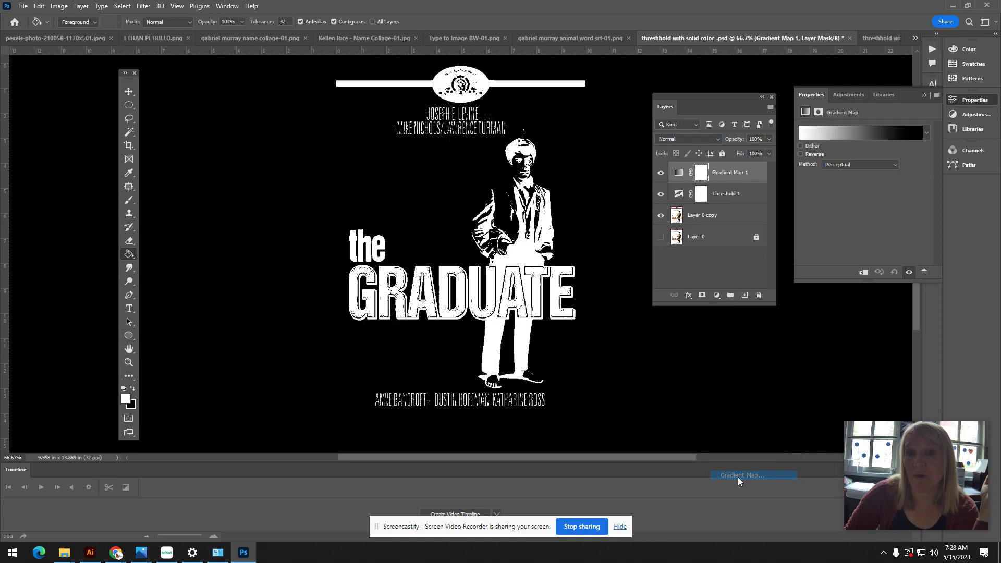
pyautogui.click(926, 134)
pyautogui.click(836, 192)
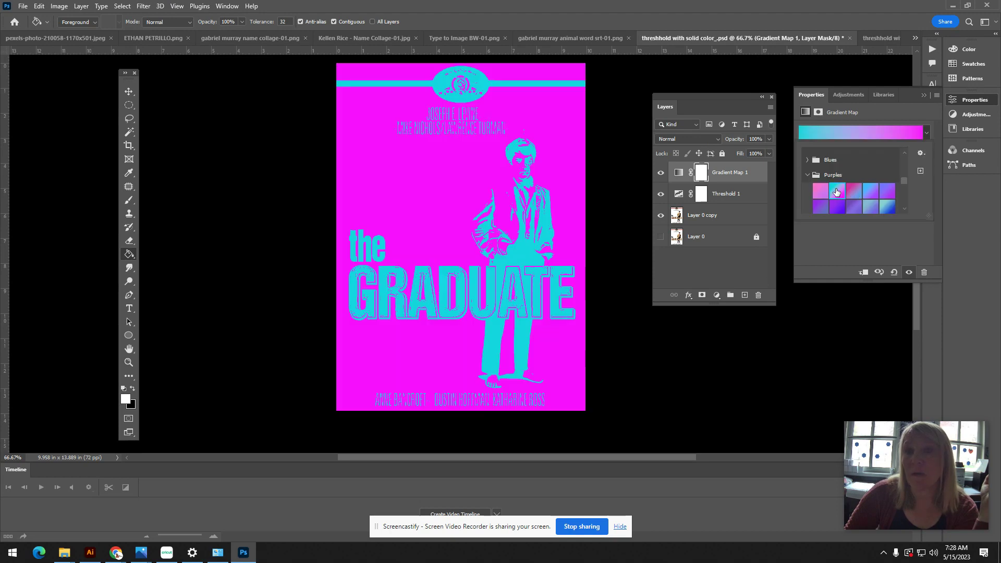
# Step: Preview the Darken blend mode on the Gradient Map layer and delete the layer
pyautogui.click(704, 139)
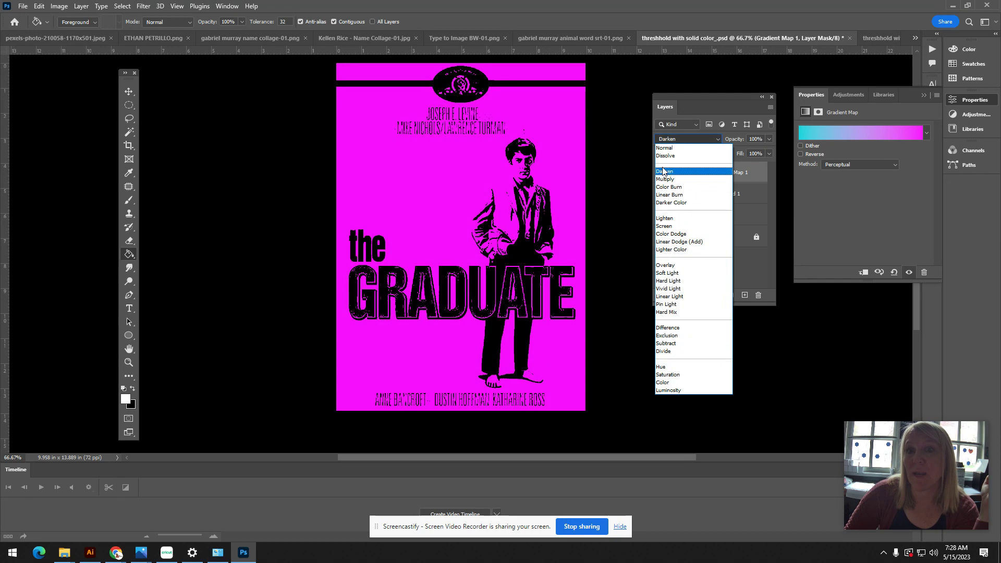
pyautogui.click(721, 111)
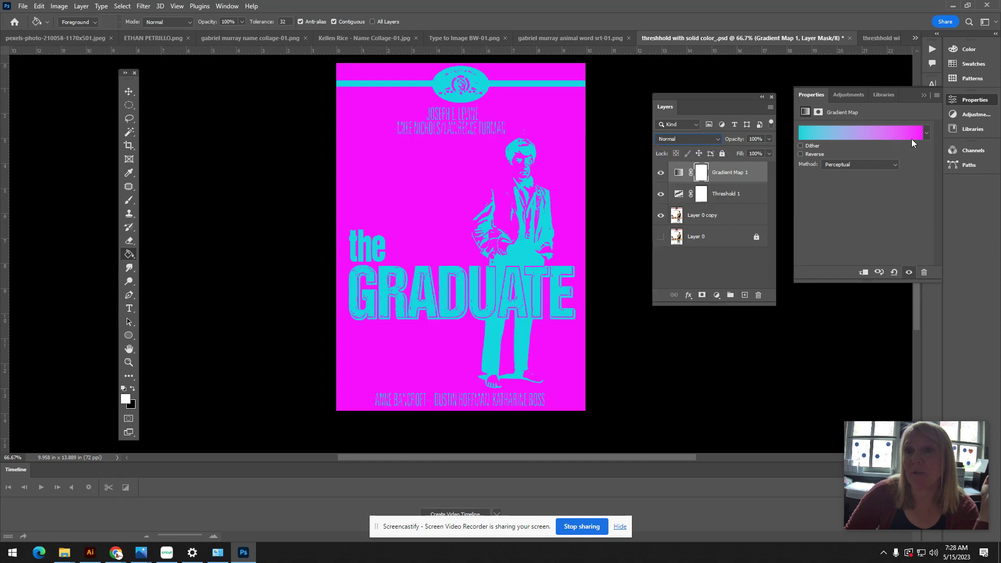
pyautogui.click(723, 296)
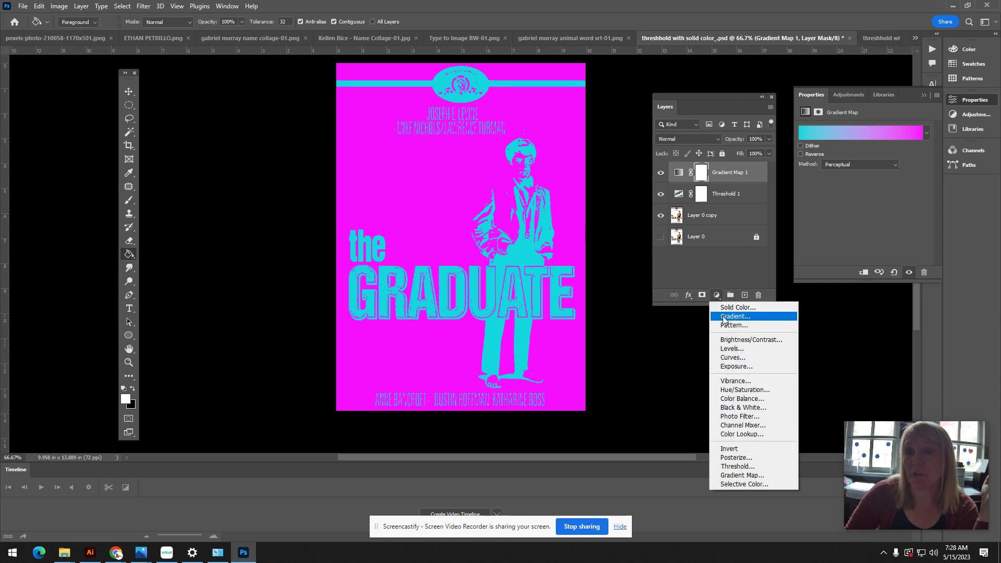
pyautogui.click(756, 239)
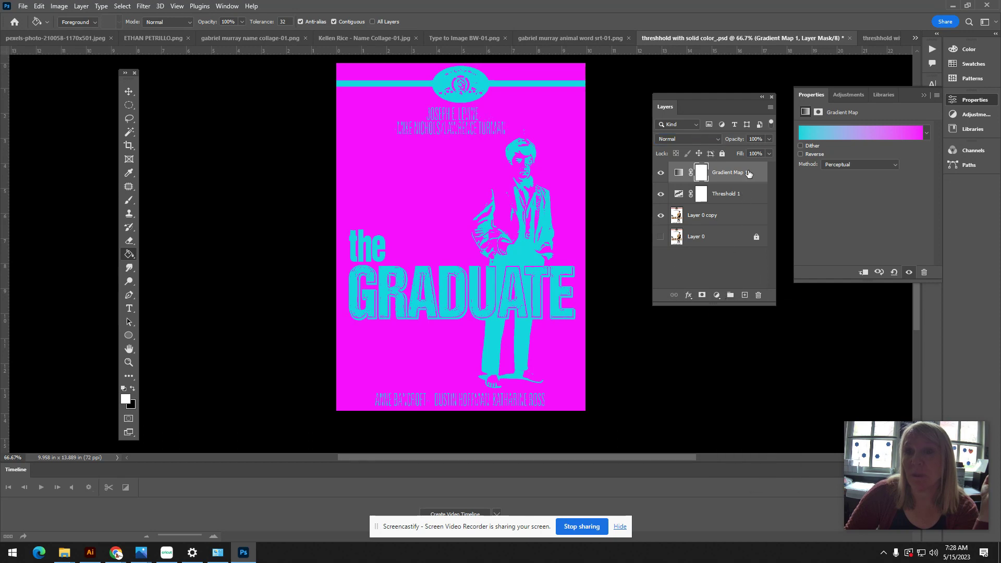
pyautogui.moveTo(750, 172); pyautogui.dragTo(758, 296)
# Step: Add a Gradient fill layer above the threshold layer using the magenta-to-blue preset from the Purples group
pyautogui.click(718, 295)
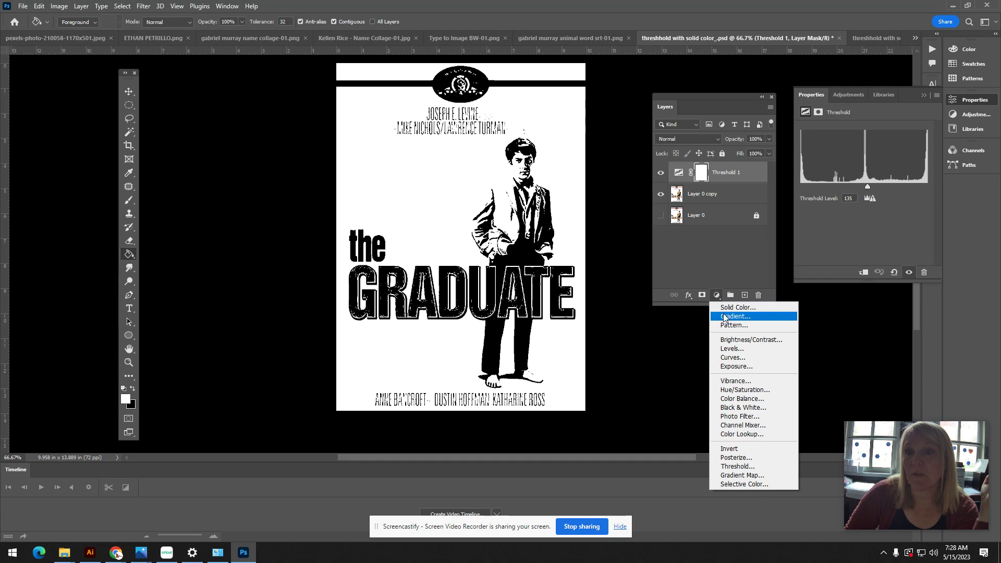
pyautogui.click(730, 317)
pyautogui.click(630, 108)
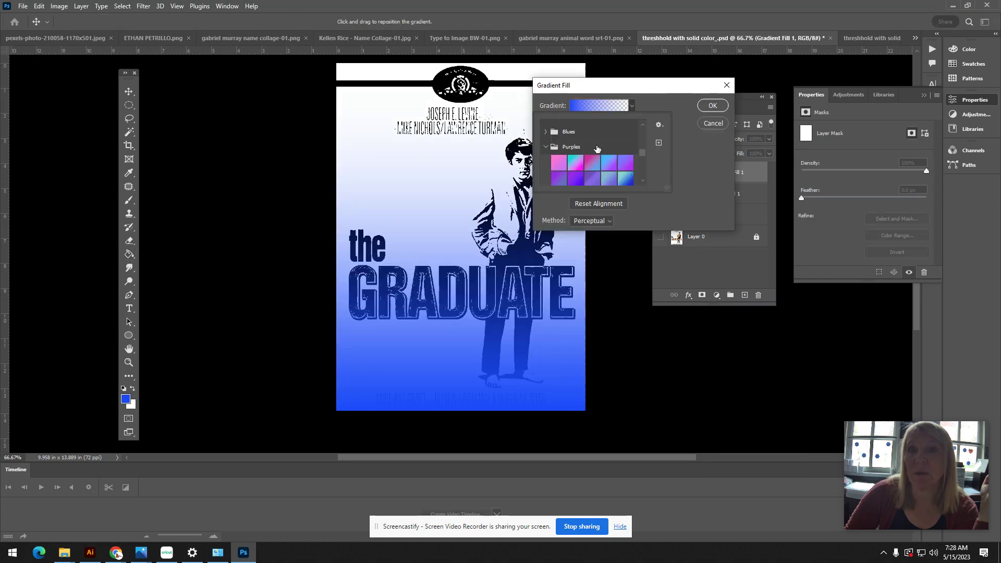
pyautogui.click(592, 163)
pyautogui.click(644, 101)
# Step: Set the gradient fill's style to Diamond, rotate its angle slightly and apply the fill
pyautogui.click(603, 121)
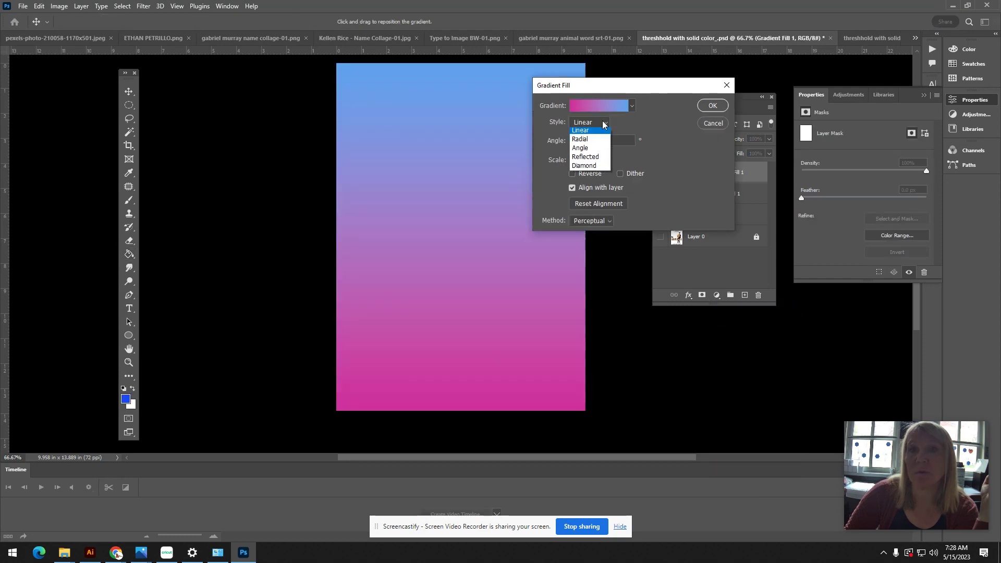
pyautogui.click(595, 151)
pyautogui.click(607, 120)
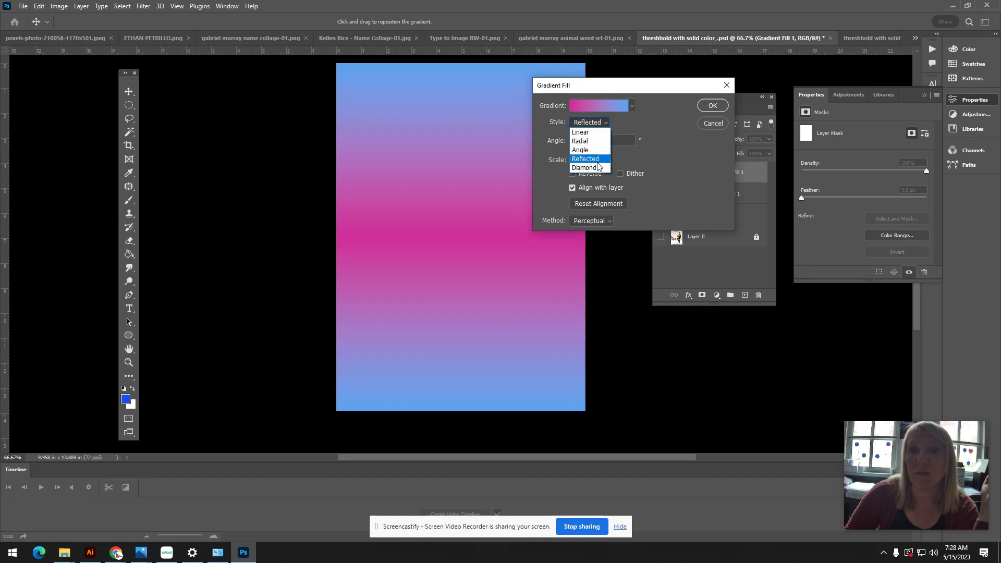
pyautogui.click(597, 165)
pyautogui.moveTo(581, 140); pyautogui.dragTo(585, 146)
pyautogui.click(725, 105)
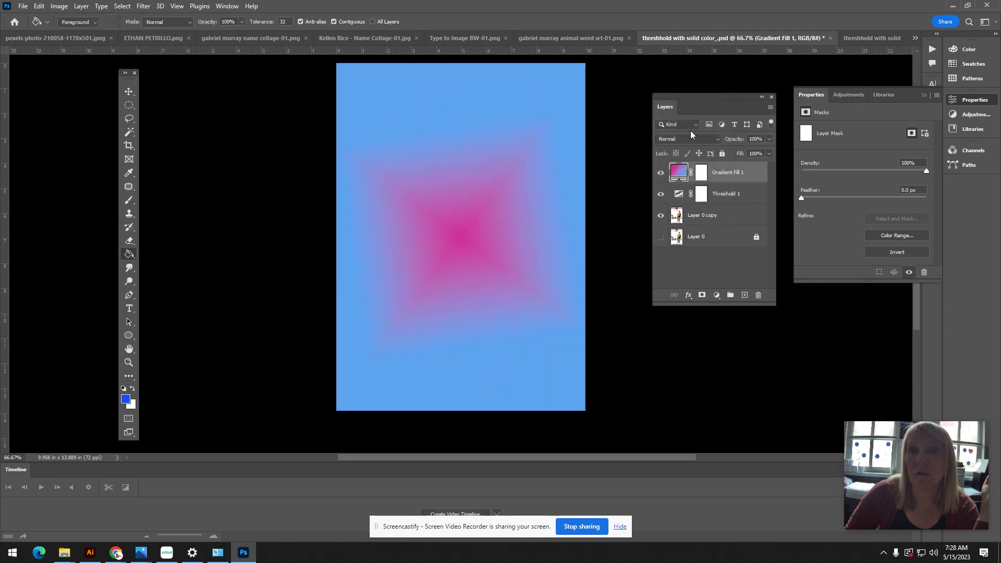
# Step: Set the gradient fill layer's blend mode to Lighter Color and save the poster as threshhold with gradient_.psd
pyautogui.click(688, 139)
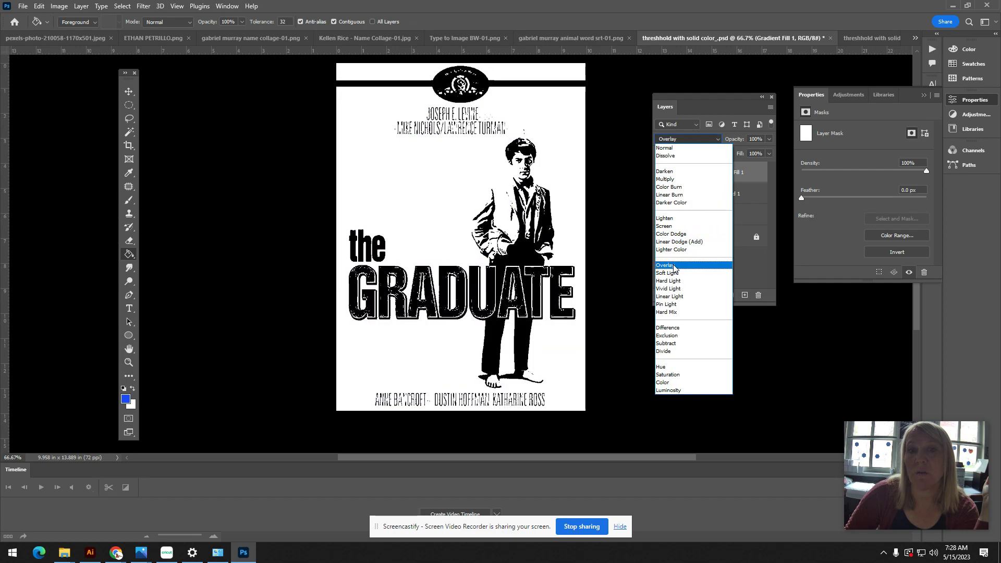
pyautogui.click(673, 250)
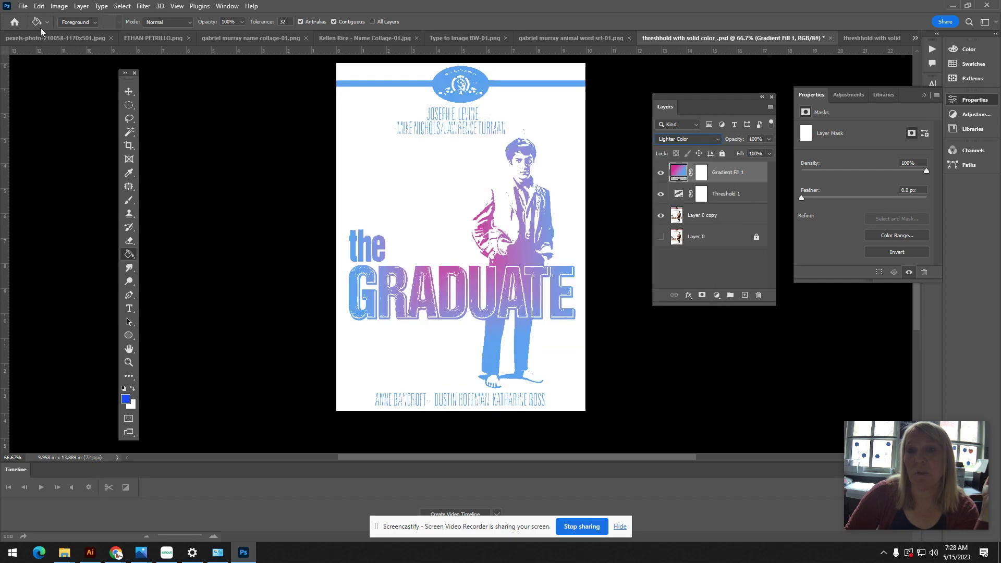
pyautogui.click(22, 6)
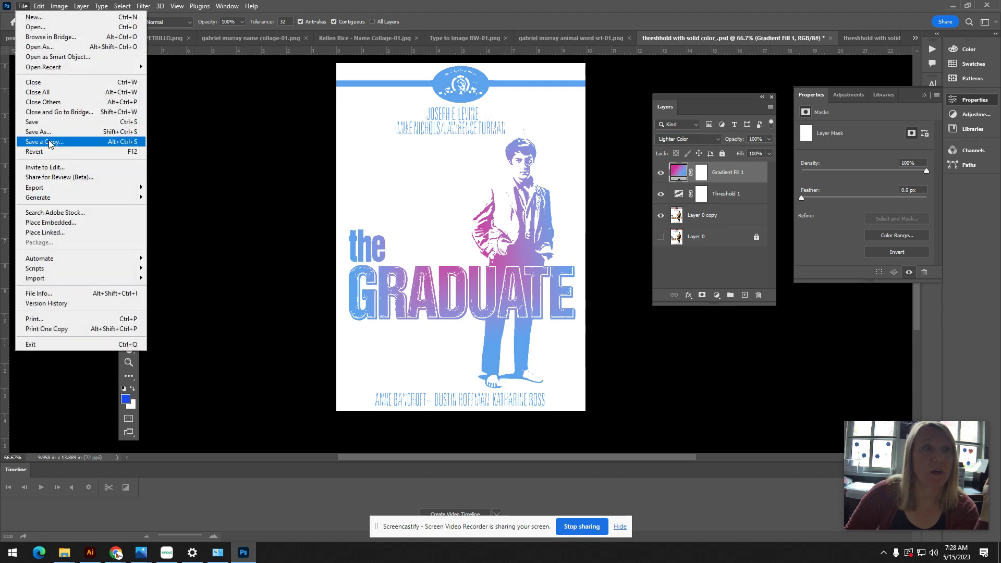
pyautogui.click(50, 133)
pyautogui.click(147, 228)
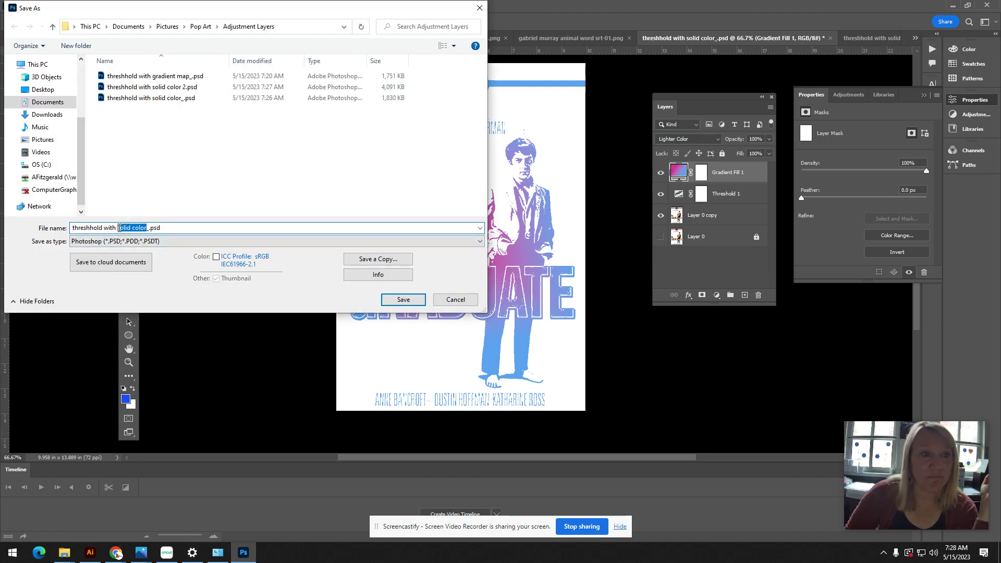
pyautogui.write('gradient')
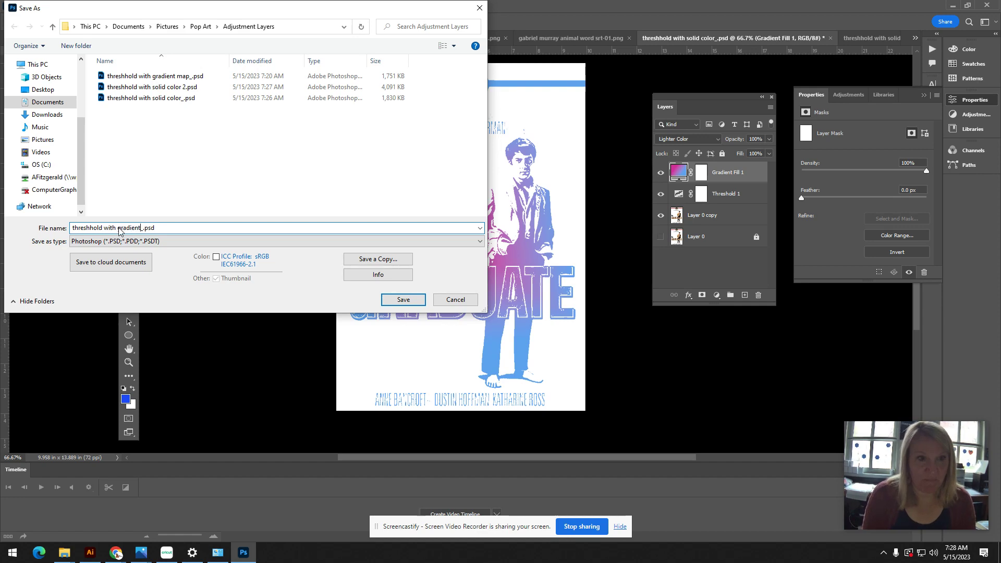
pyautogui.click(411, 301)
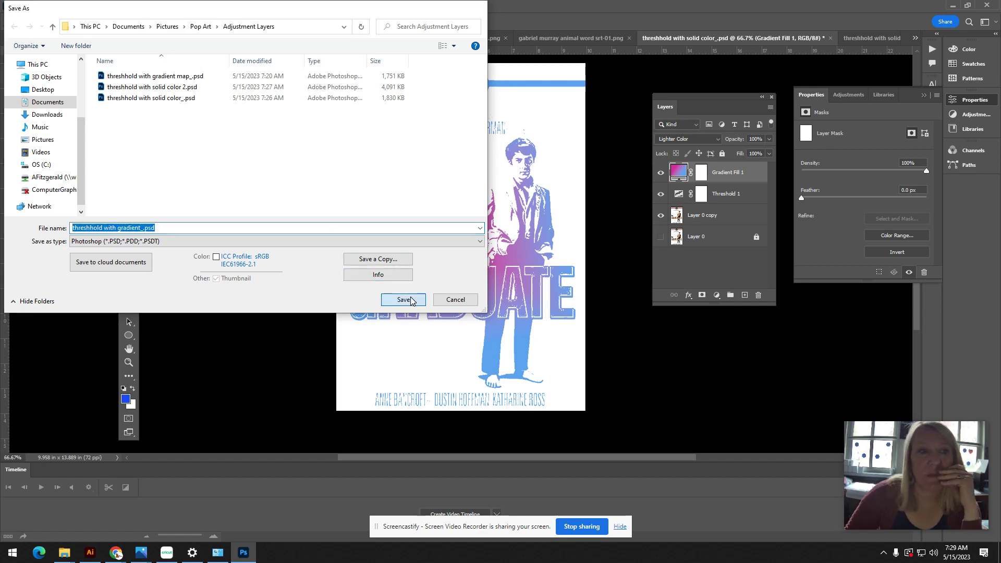
pyautogui.click(620, 148)
# Step: In threshhold with solid color 2.psd, delete the color fill layer and select the threshold layer
pyautogui.click(878, 37)
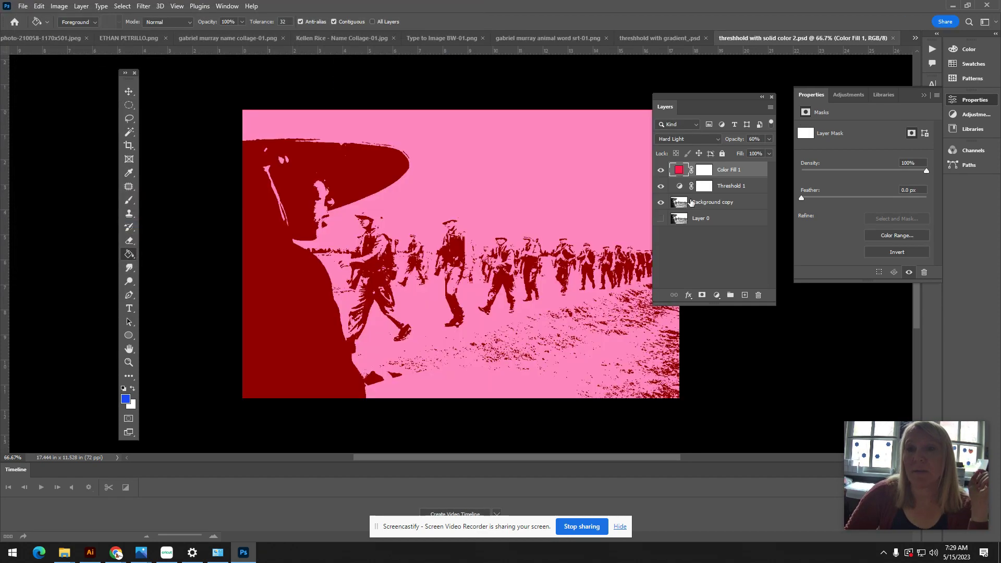
pyautogui.moveTo(734, 173); pyautogui.dragTo(758, 295)
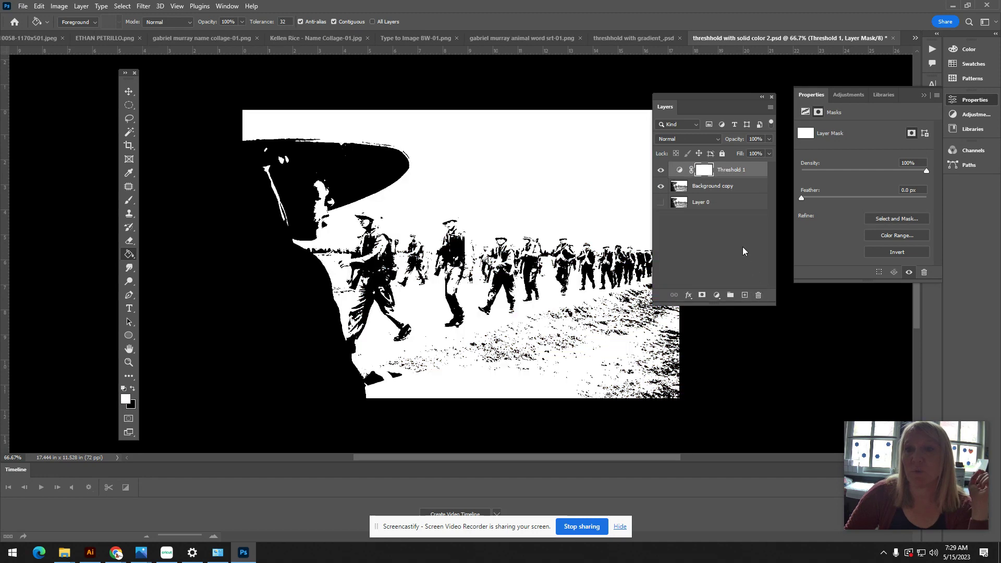
pyautogui.click(744, 175)
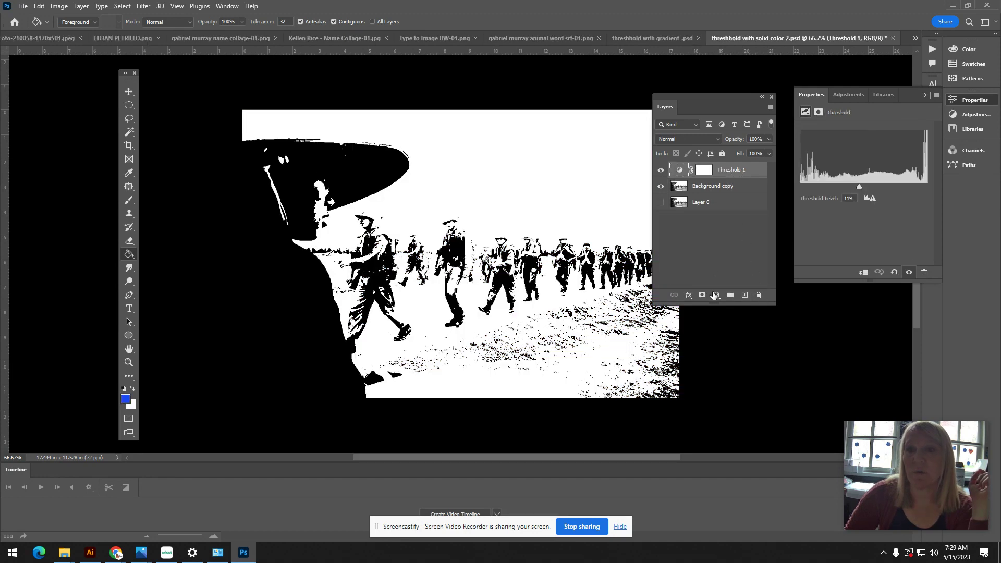
# Step: Add a linear blue-to-transparent gradient fill layer above the threshold layer and set its blend mode to Dissolve
pyautogui.click(715, 295)
pyautogui.click(732, 316)
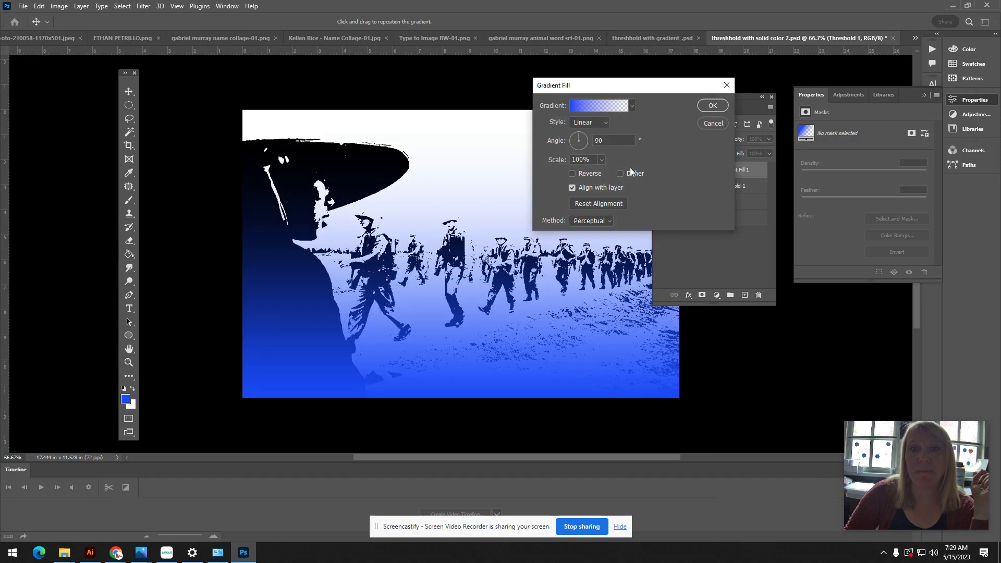
pyautogui.click(606, 121)
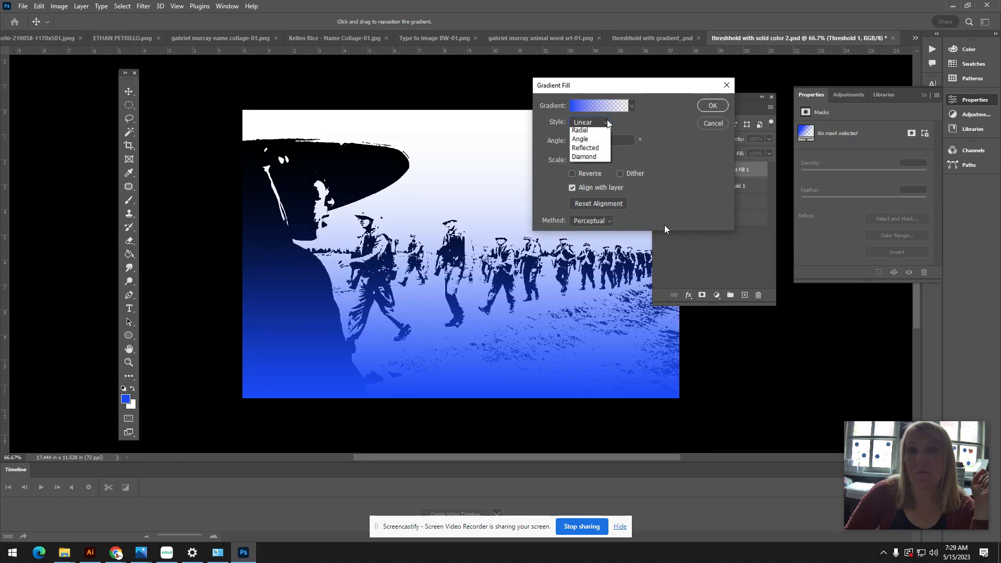
pyautogui.click(713, 105)
pyautogui.click(713, 106)
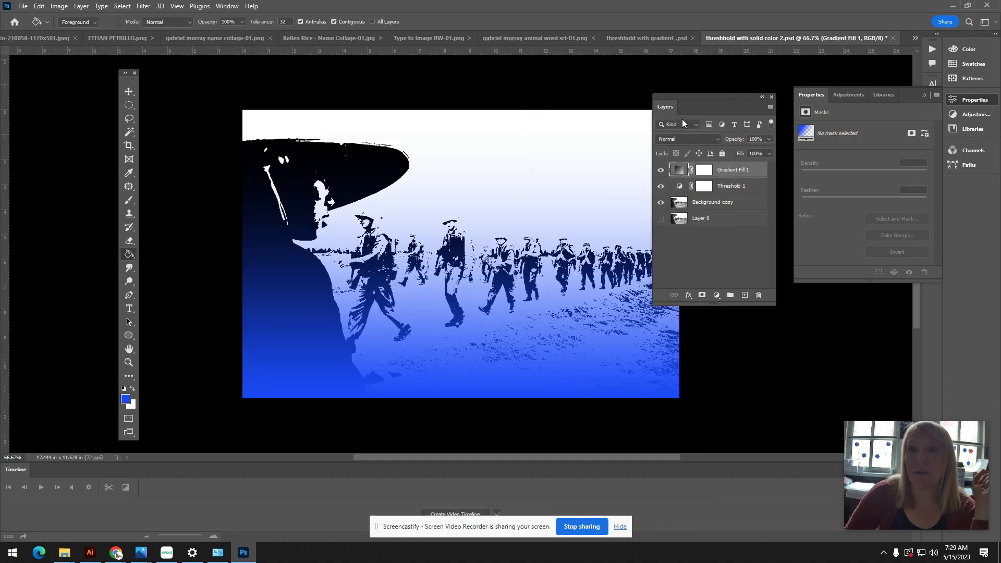
pyautogui.click(683, 139)
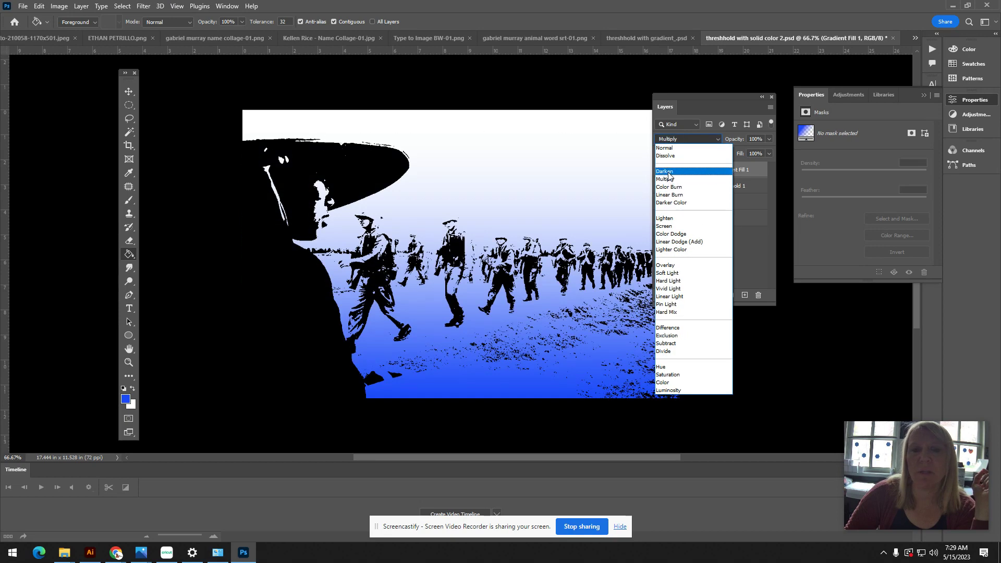
pyautogui.click(672, 156)
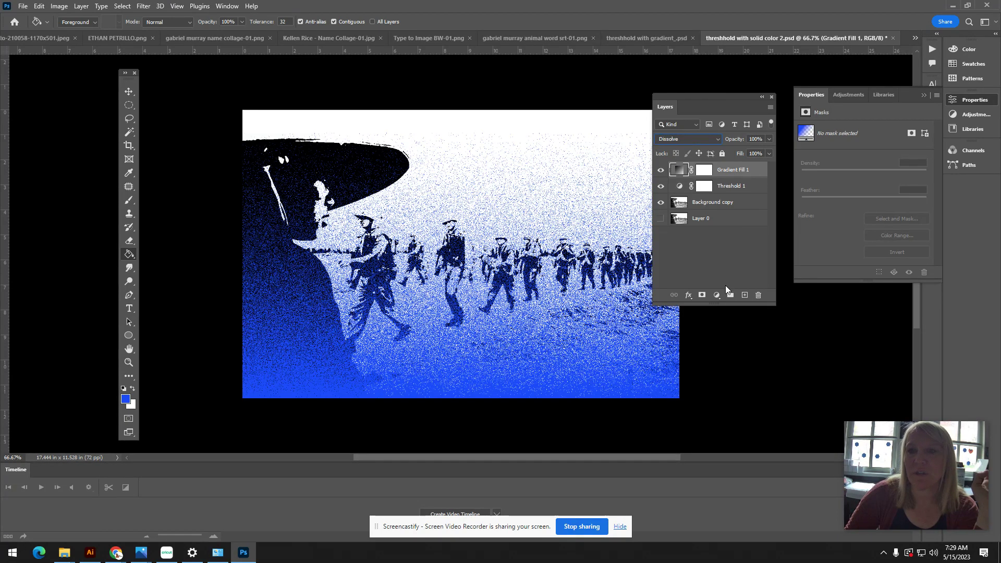
# Step: Save the marching soldiers image as a new Photoshop file named threshhold with gradient 2.psd
pyautogui.click(22, 5)
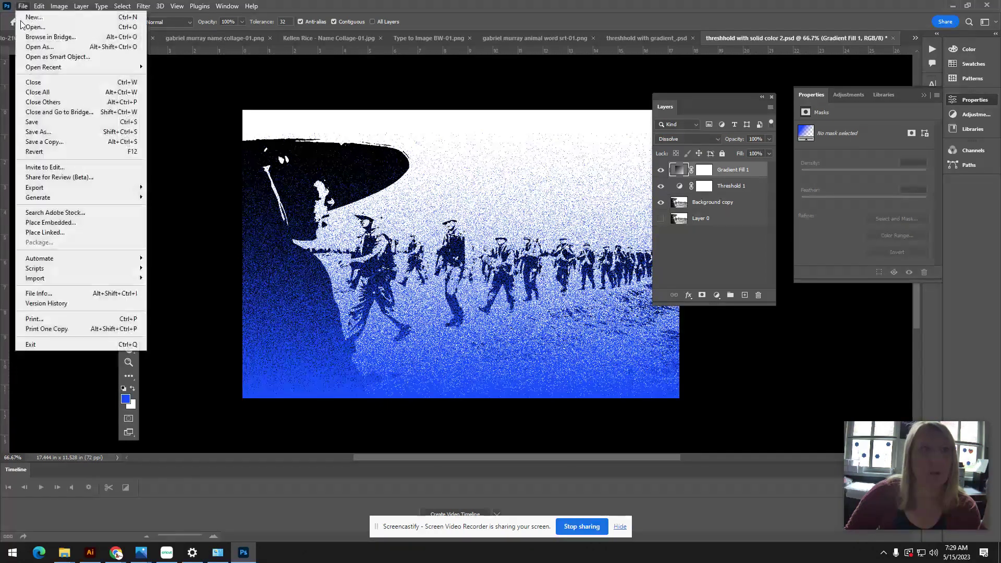
pyautogui.click(41, 130)
pyautogui.moveTo(152, 227); pyautogui.dragTo(119, 228)
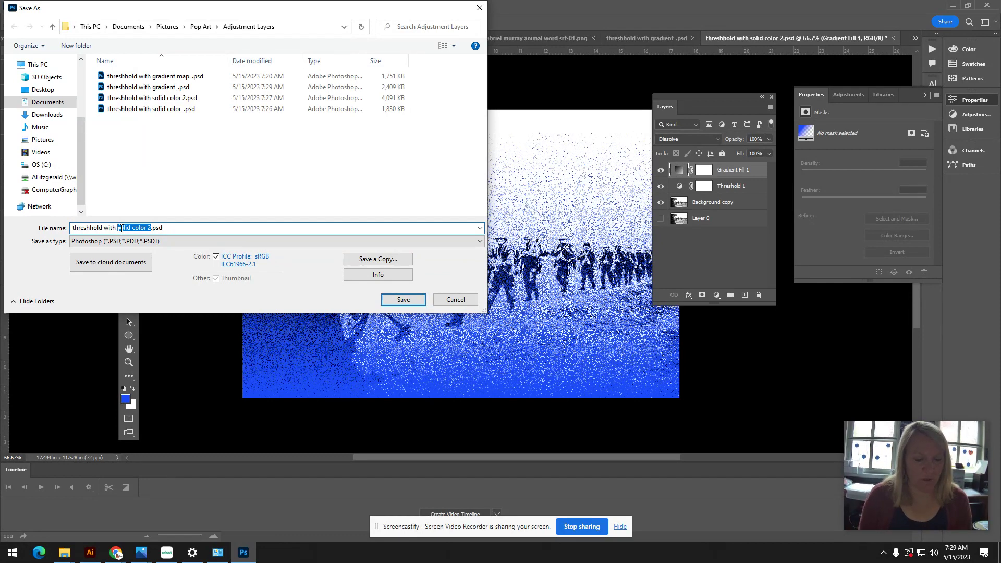
pyautogui.write('gradient')
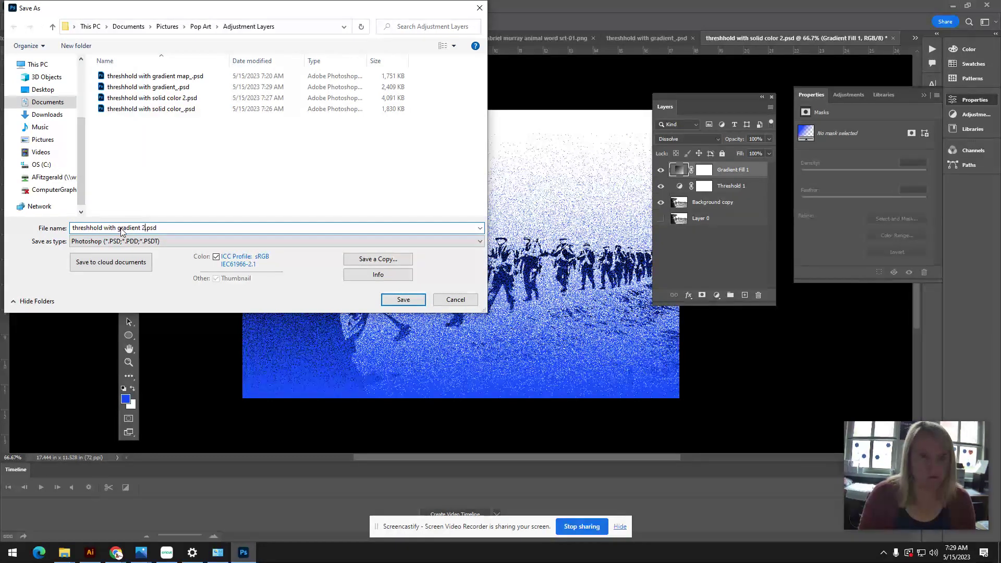
pyautogui.click(403, 299)
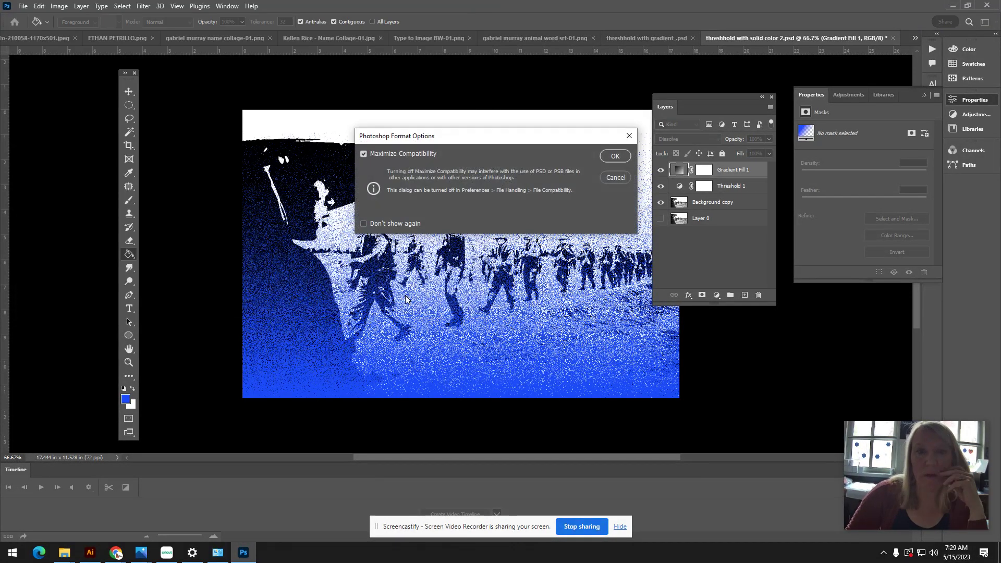
pyautogui.click(612, 156)
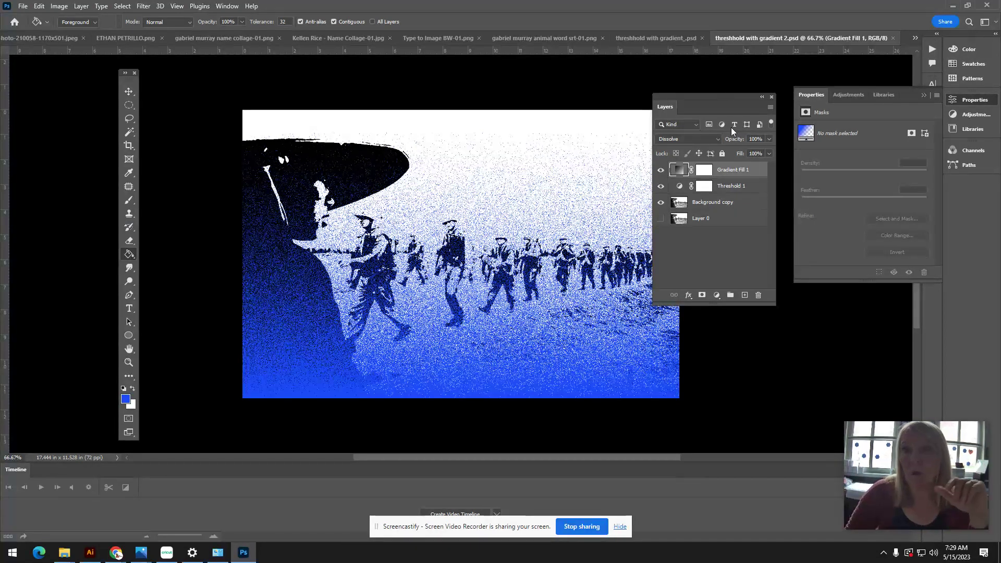
# Step: In threshhold with gradient_.psd, replace the gradient fill and threshold layers with an Invert adjustment layer
pyautogui.click(658, 37)
pyautogui.moveTo(733, 172); pyautogui.dragTo(759, 295)
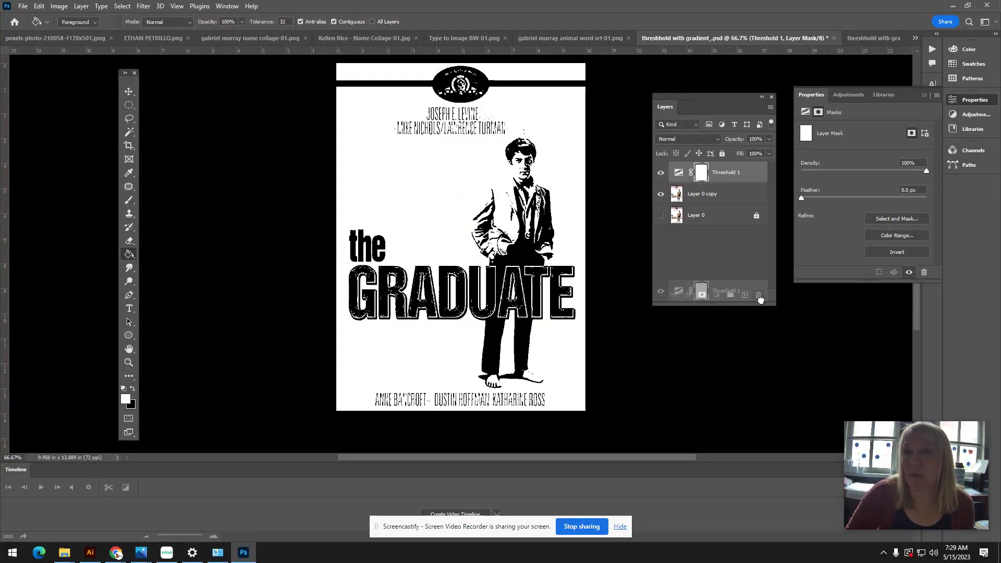
pyautogui.click(717, 295)
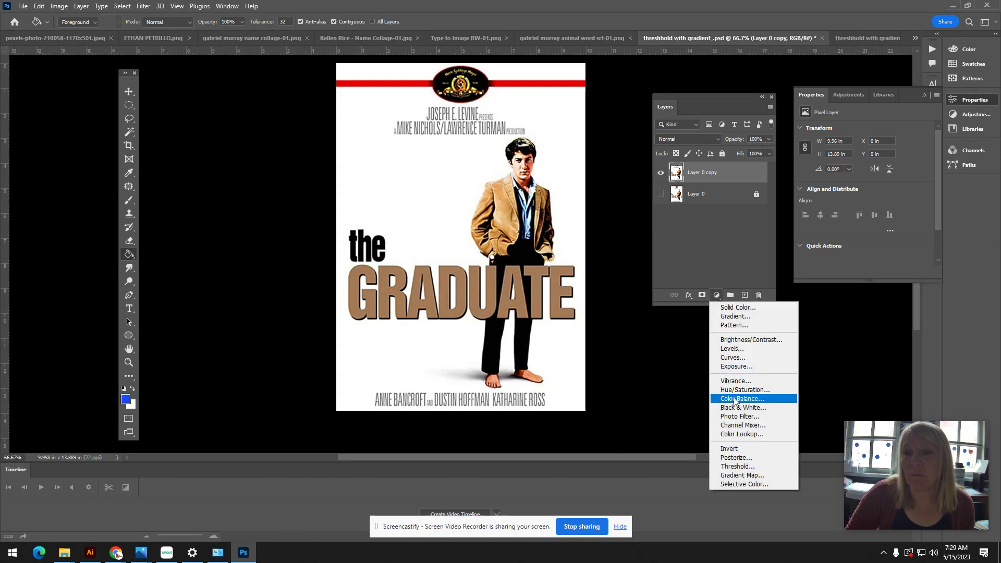
pyautogui.click(748, 448)
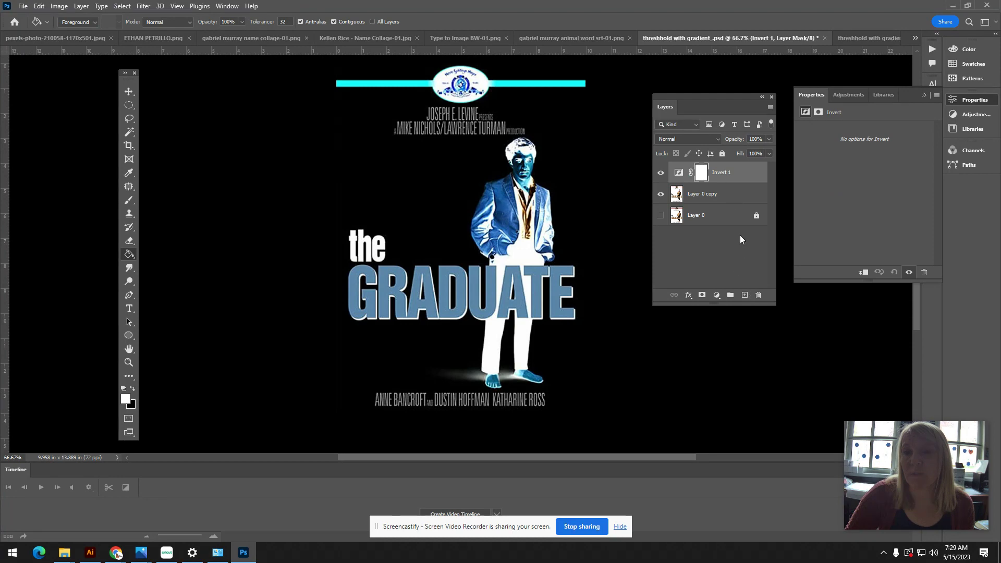
# Step: Add a solid color fill layer in blue 1b4af9 above the Invert layer, using Overlay blending at 72% opacity
pyautogui.click(717, 295)
pyautogui.click(740, 307)
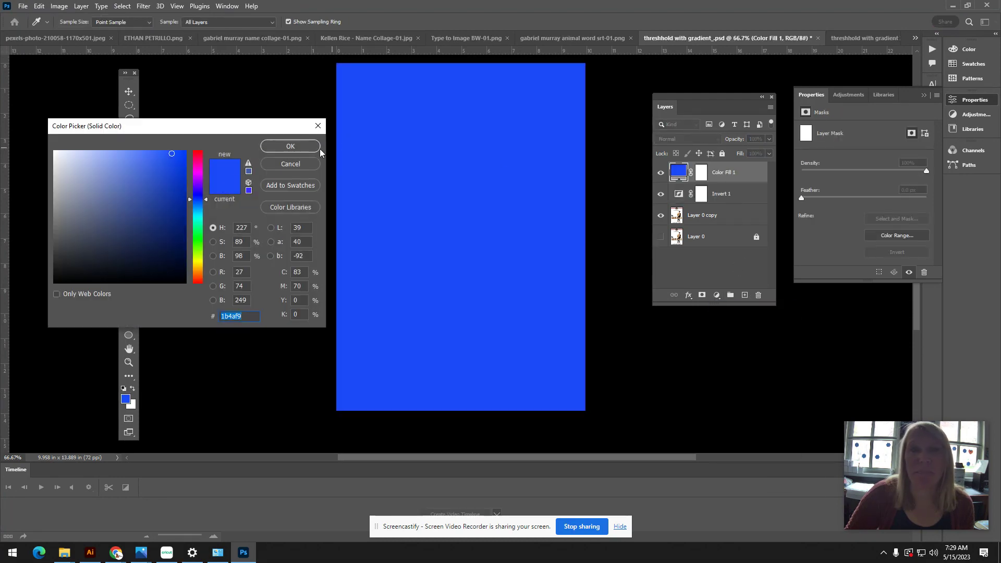
pyautogui.click(316, 147)
pyautogui.click(688, 139)
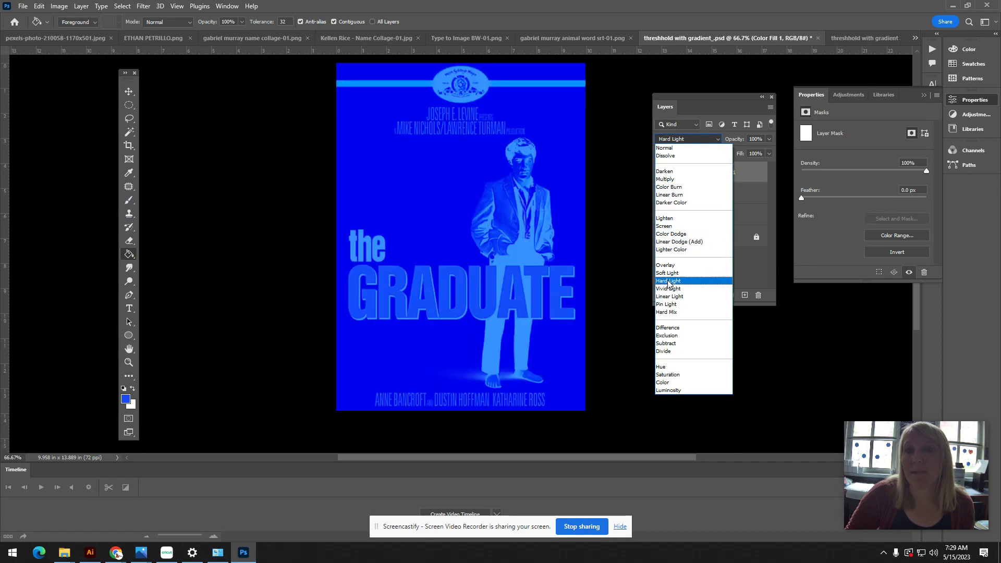
pyautogui.click(668, 268)
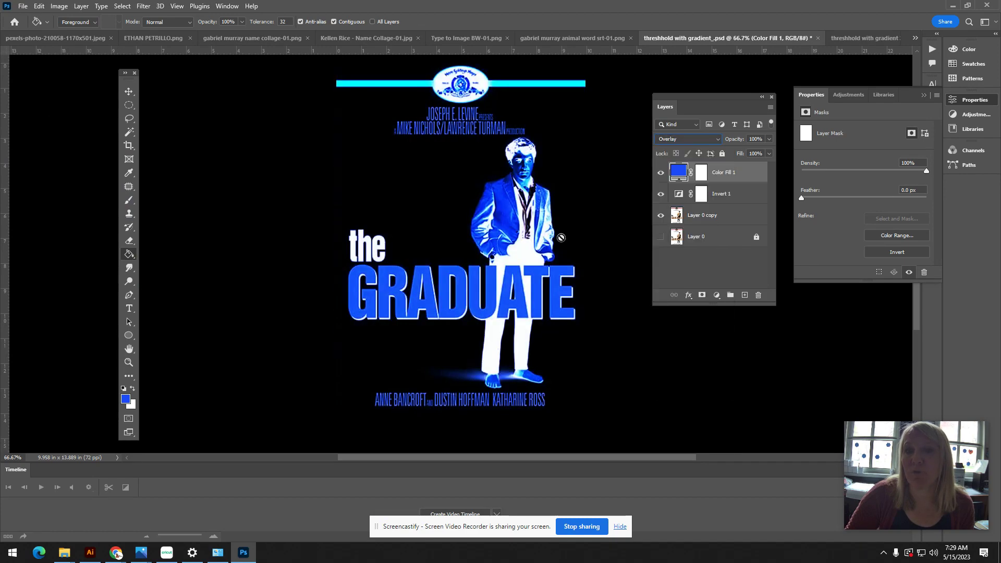
pyautogui.moveTo(770, 151); pyautogui.dragTo(753, 151)
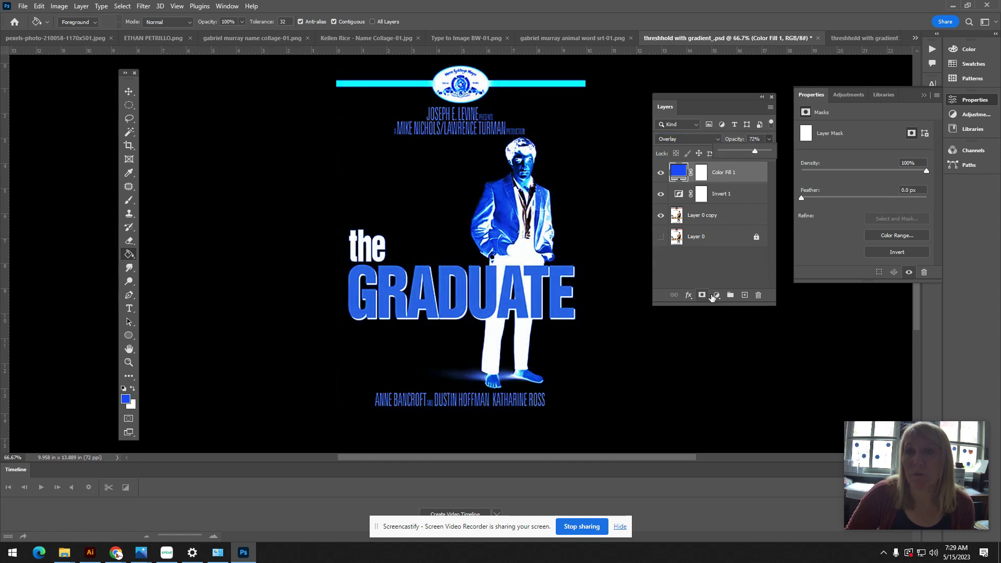
# Step: Try a green leaf pattern fill layer with Screen blending above the color fill, and delete the pattern layer
pyautogui.click(716, 296)
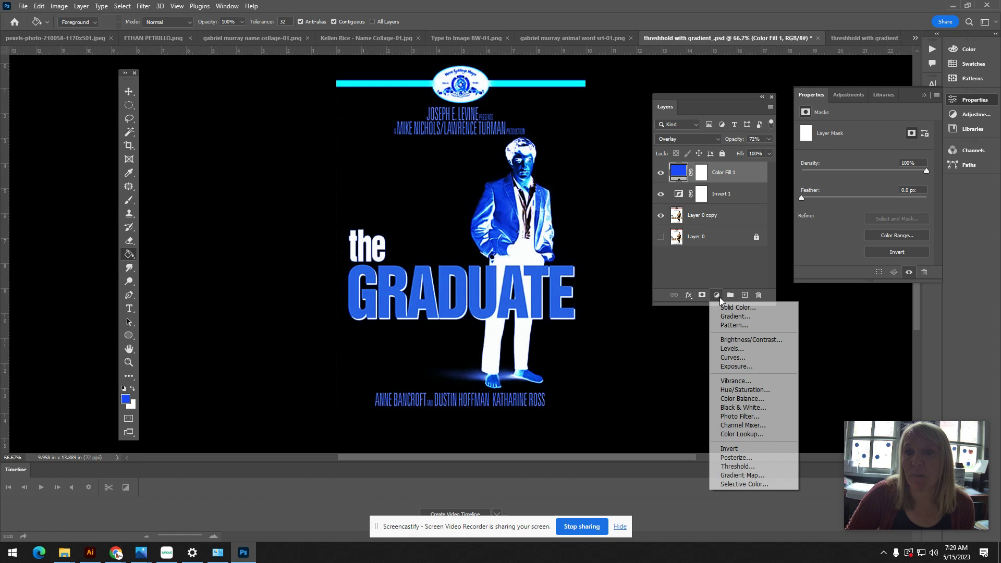
pyautogui.click(735, 326)
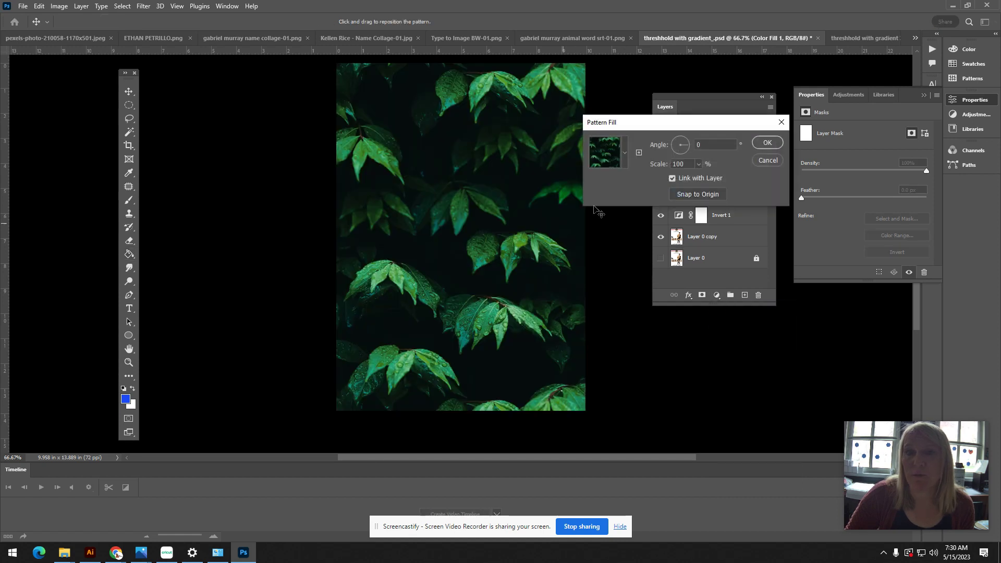
pyautogui.click(767, 142)
pyautogui.click(689, 140)
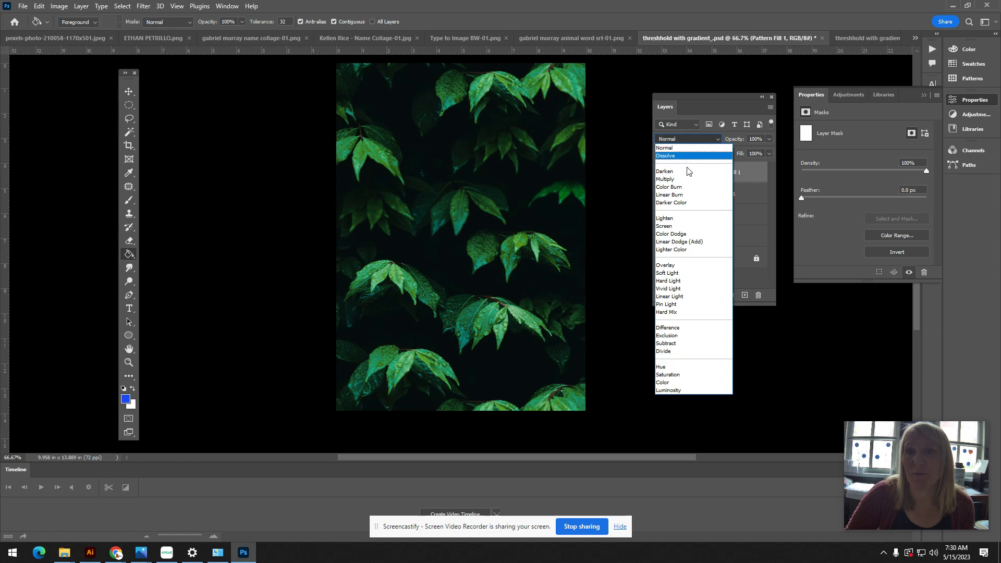
pyautogui.click(676, 230)
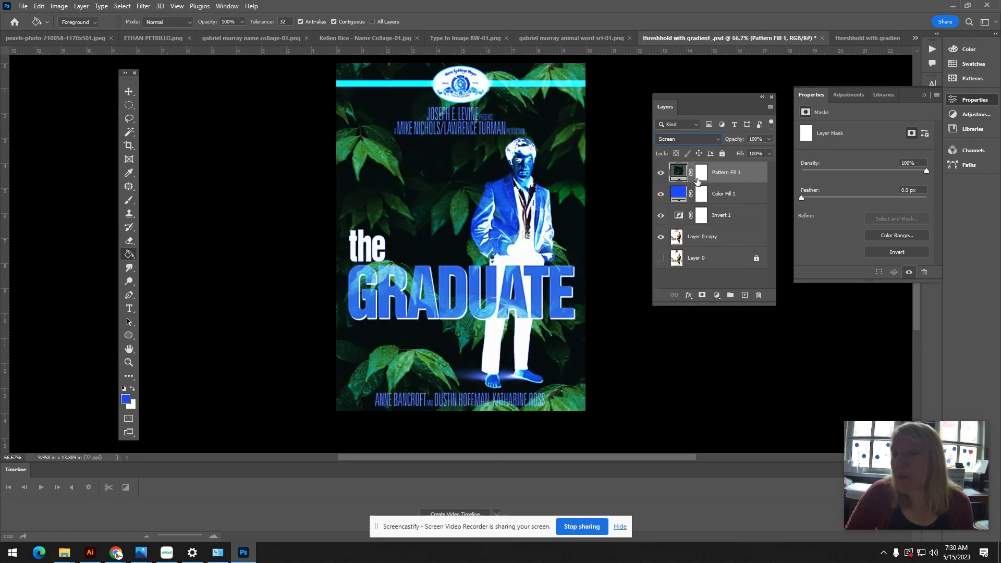
pyautogui.moveTo(697, 180); pyautogui.dragTo(759, 293)
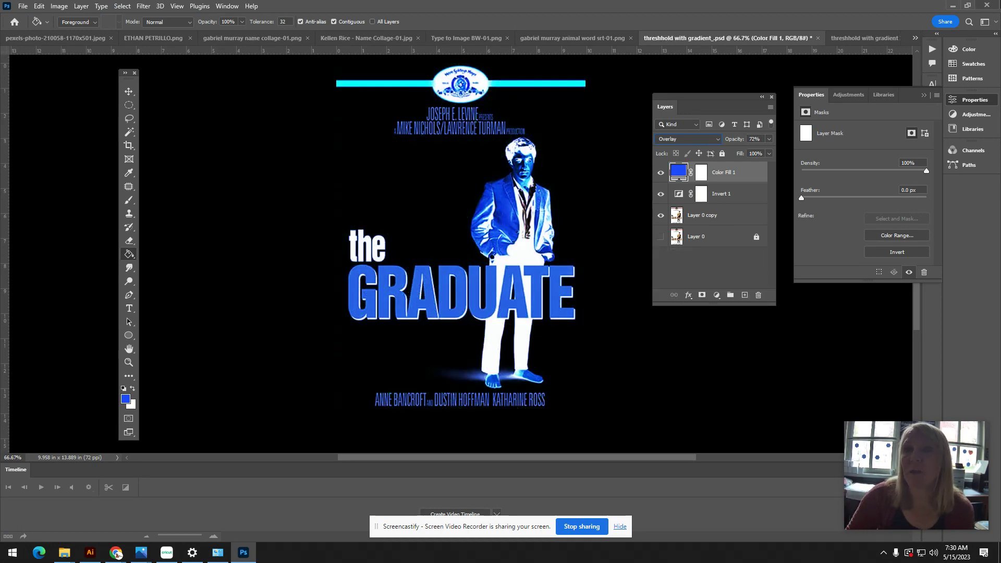
# Step: In threshhold with gradient 2.psd, delete the gradient fill layer above the threshold layer
pyautogui.click(861, 37)
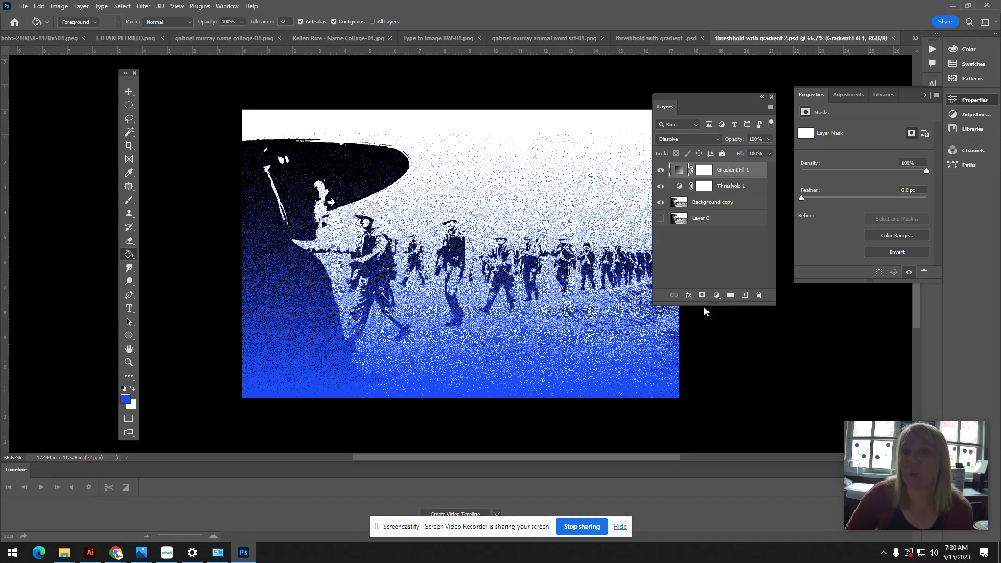
pyautogui.moveTo(746, 173); pyautogui.dragTo(758, 295)
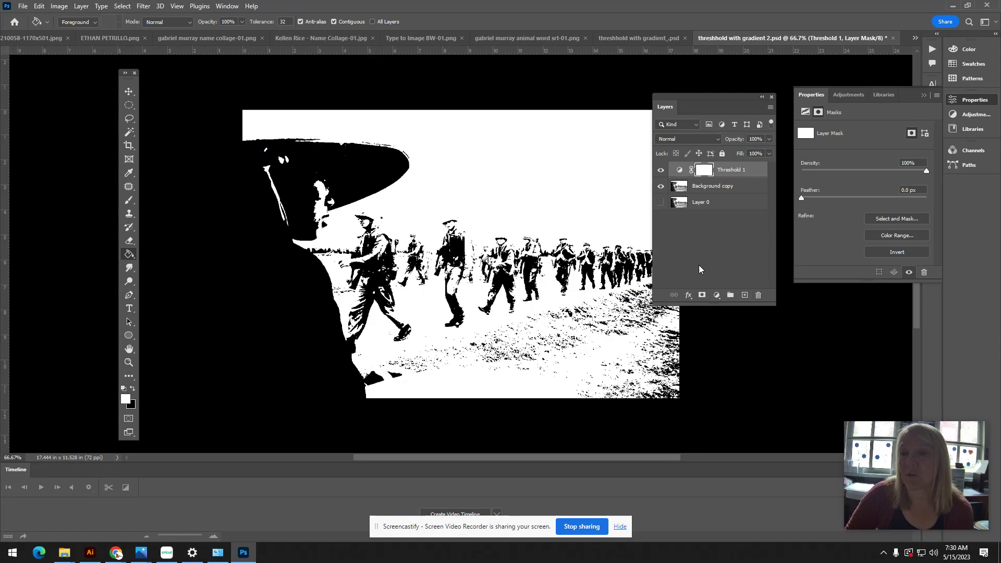
# Step: Save the inverted blue poster as a new Photoshop file named threshhold with choice_.psd
pyautogui.click(637, 36)
pyautogui.click(23, 6)
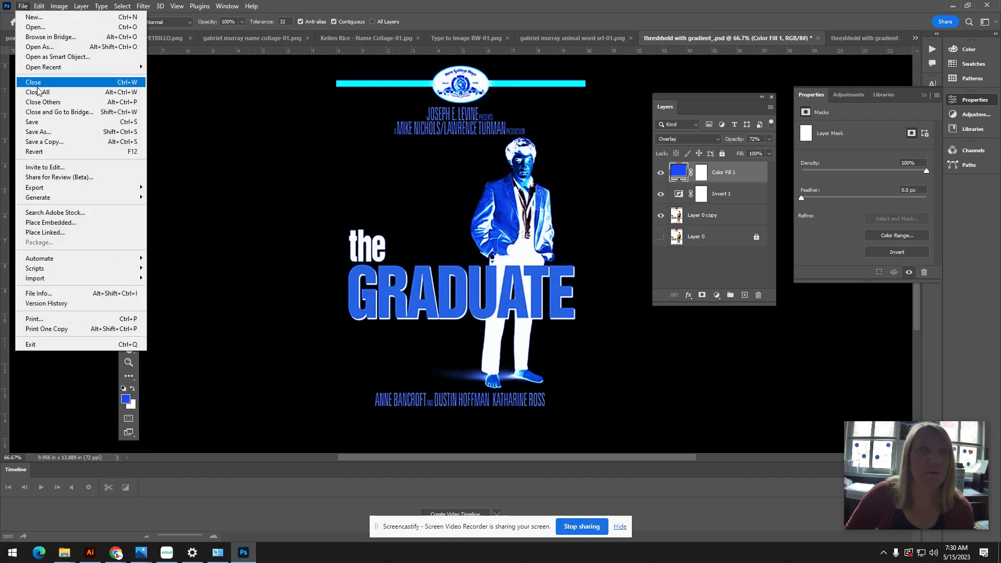
pyautogui.click(43, 137)
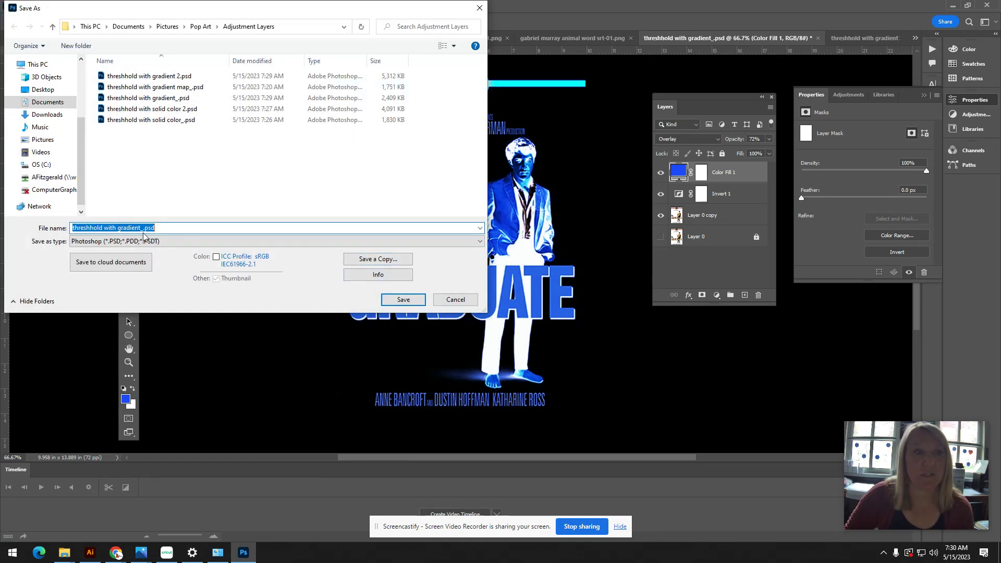
pyautogui.click(138, 227)
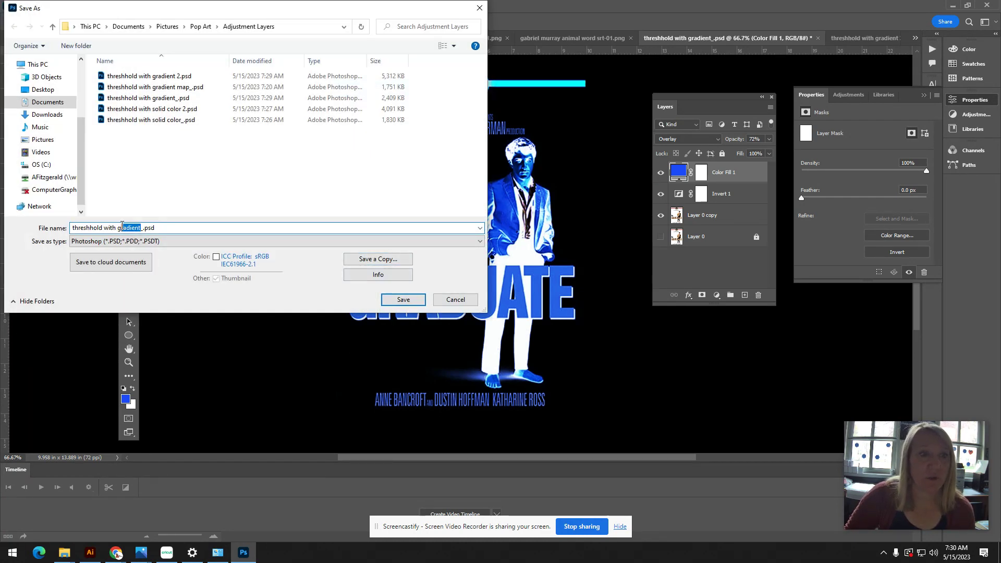
pyautogui.moveTo(122, 224); pyautogui.dragTo(117, 224)
pyautogui.write('bl')
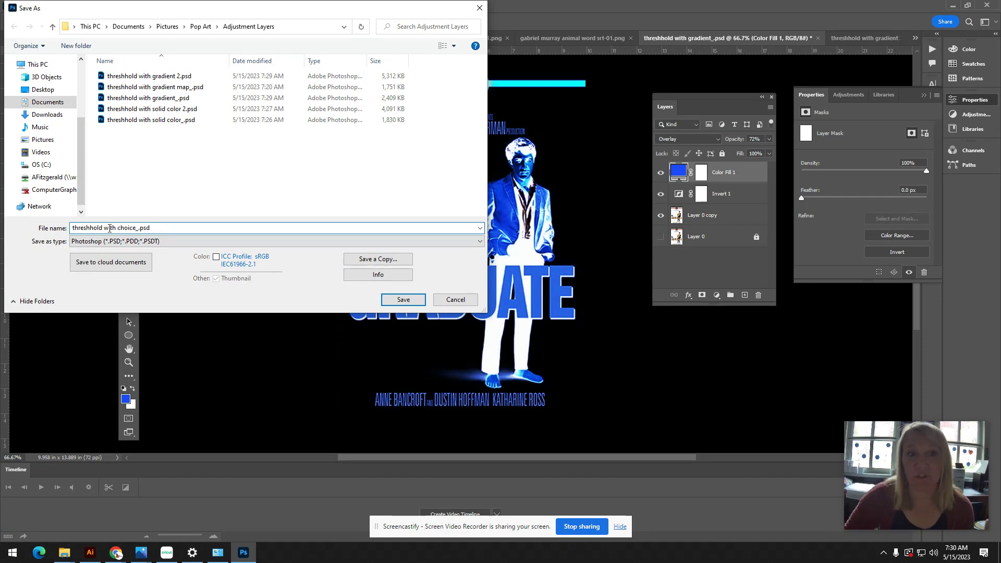
pyautogui.click(397, 292)
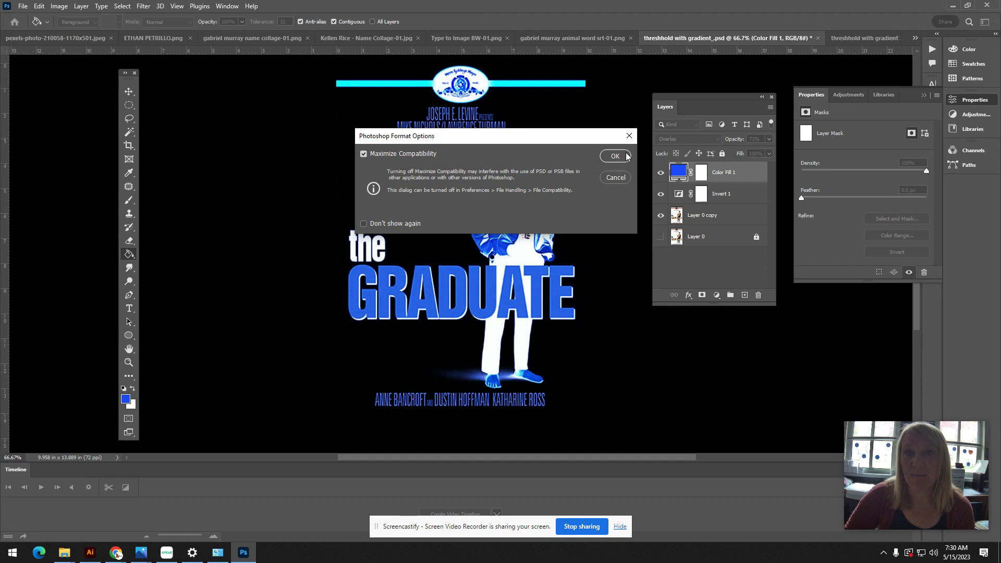
pyautogui.click(621, 155)
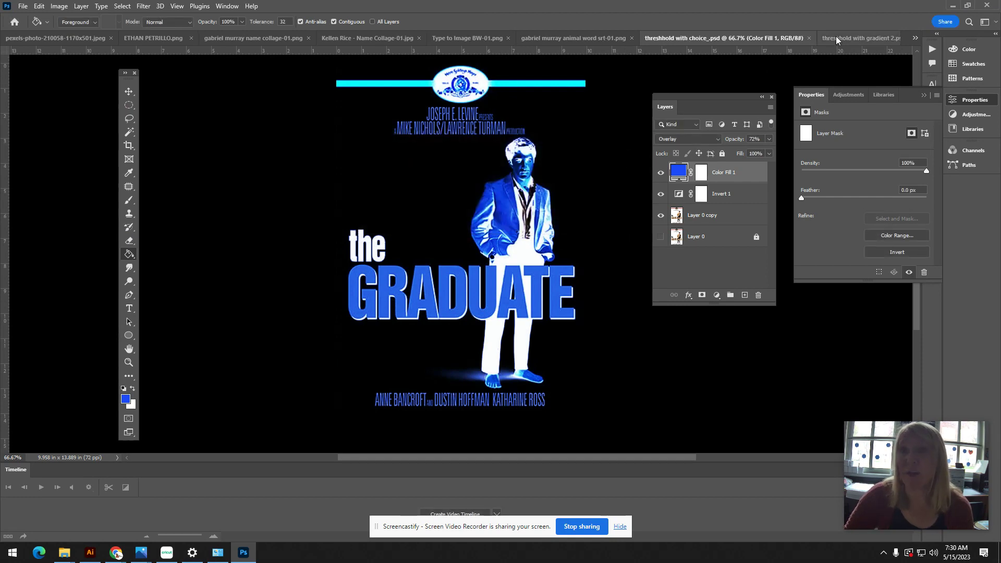
# Step: Return to the marching soldiers document, threshhold with gradient 2.psd
pyautogui.click(861, 38)
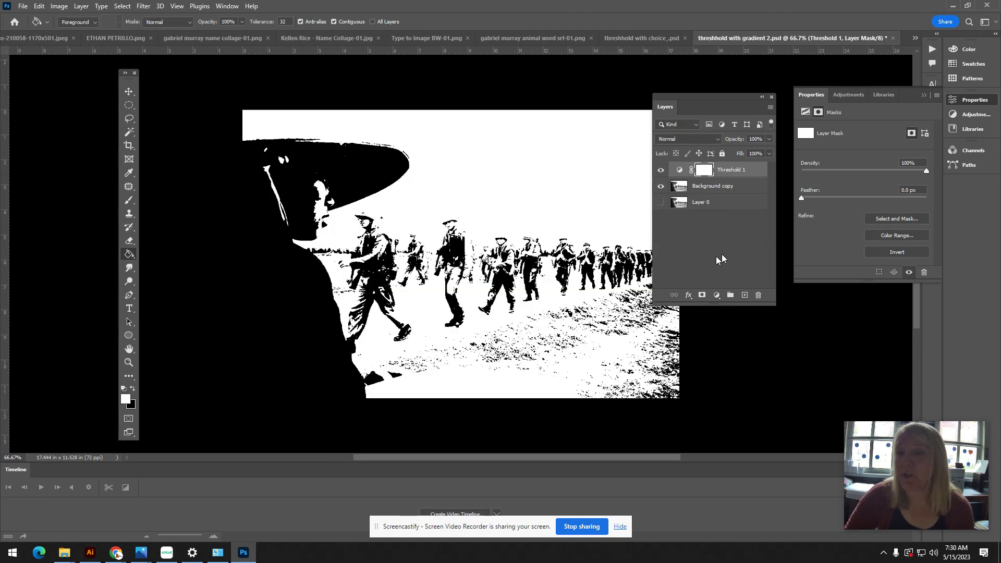